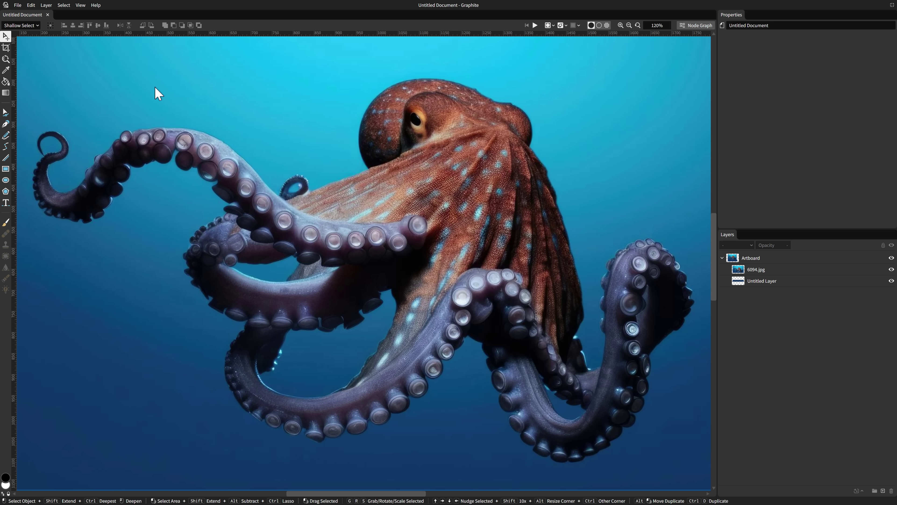
- View the information about this Graphite release, then dismiss it
{"action": "left_click", "coordinate": [96, 5]}
{"action": "left_click", "coordinate": [113, 15]}
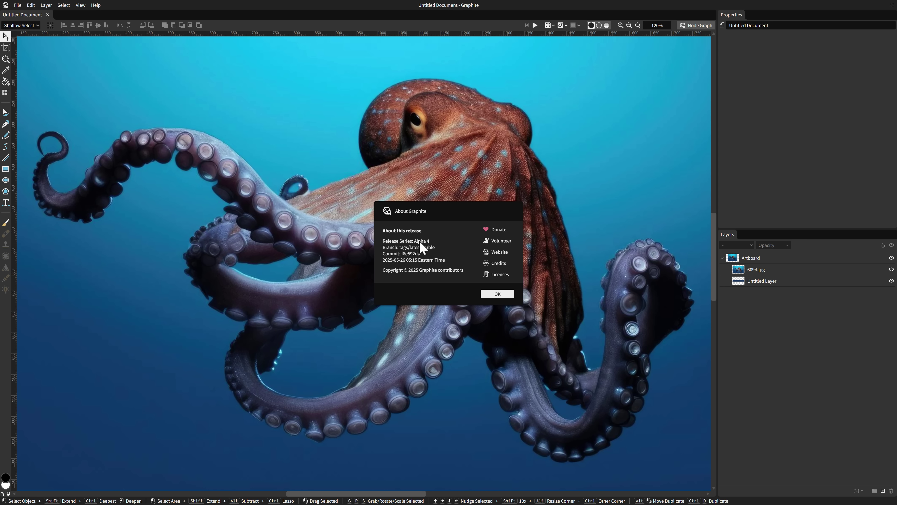
{"action": "left_click", "coordinate": [505, 295]}
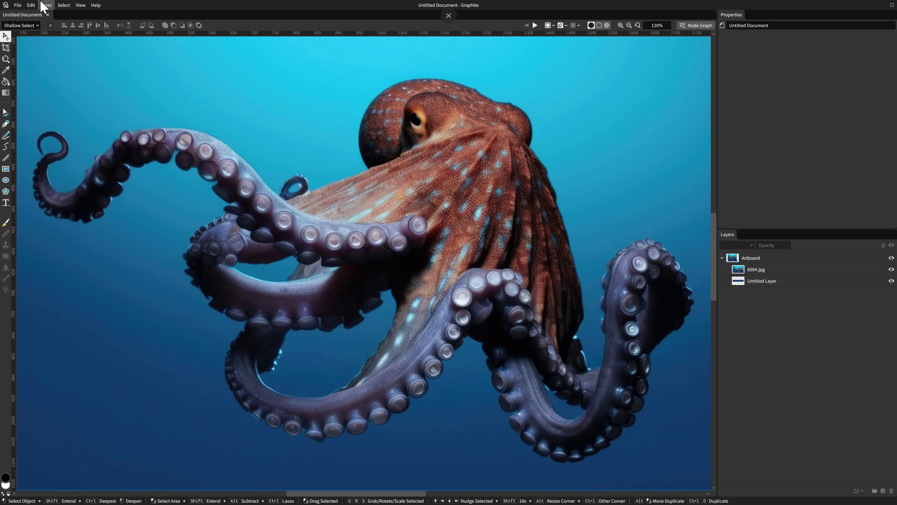
- Open the Changing Seasons demo artwork and expand its Individual Leaf Views, Maple Leaf and Morph groups
{"action": "left_click", "coordinate": [18, 6]}
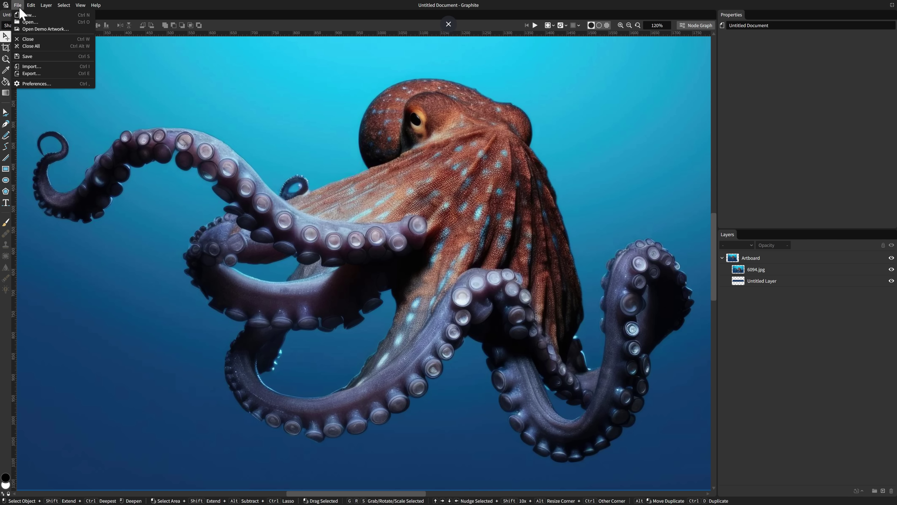
{"action": "left_click", "coordinate": [40, 29]}
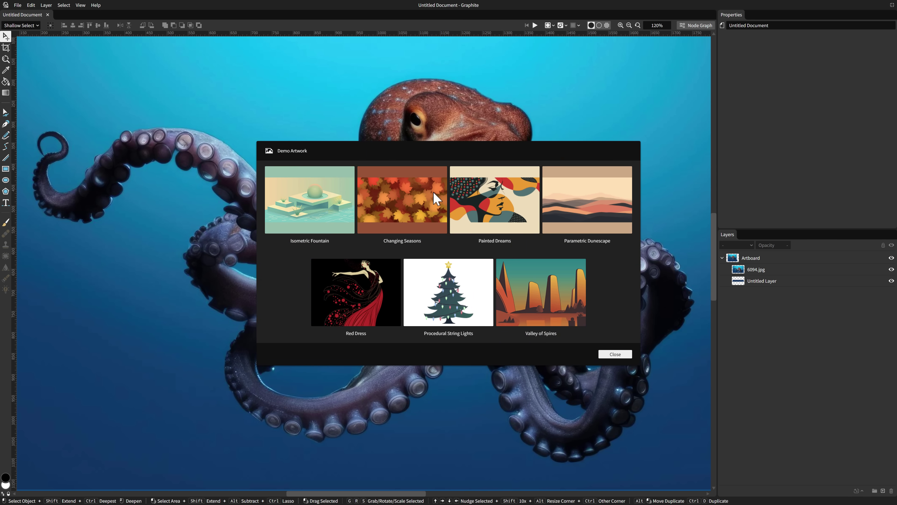
{"action": "left_click", "coordinate": [437, 199]}
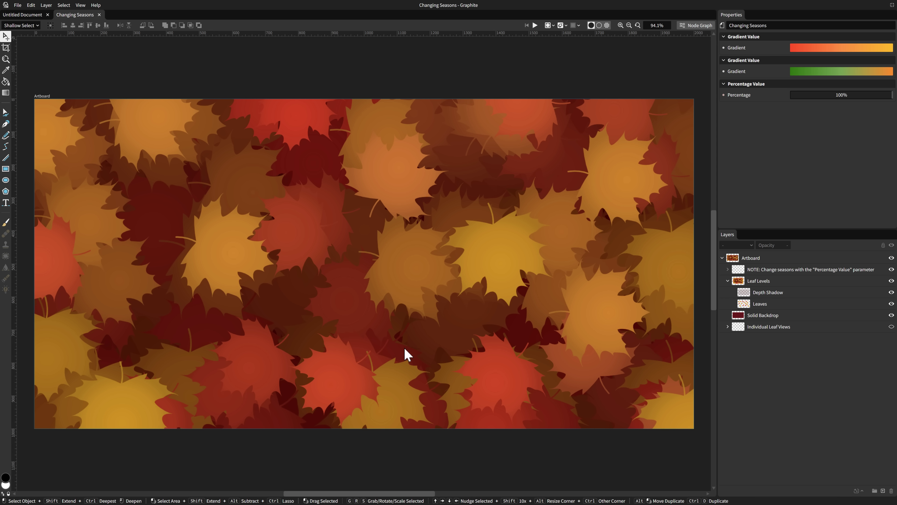
{"action": "left_click", "coordinate": [727, 326]}
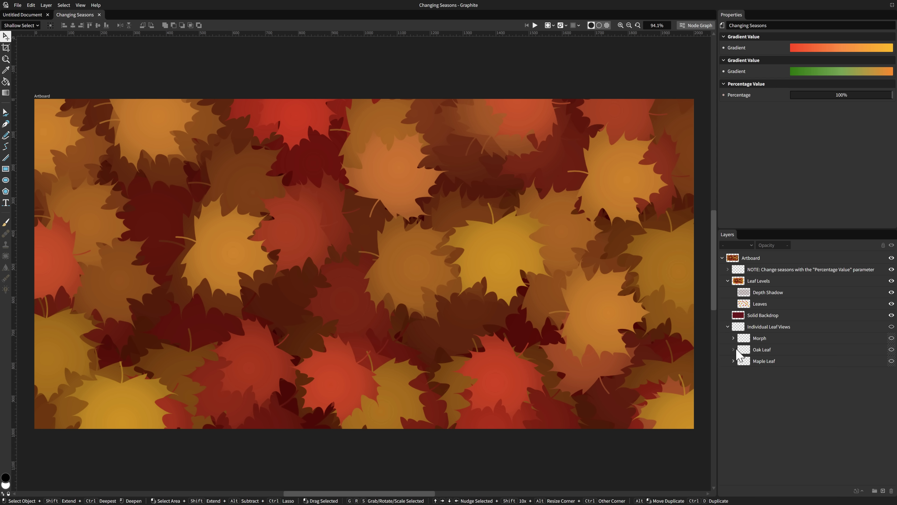
{"action": "left_click", "coordinate": [733, 360]}
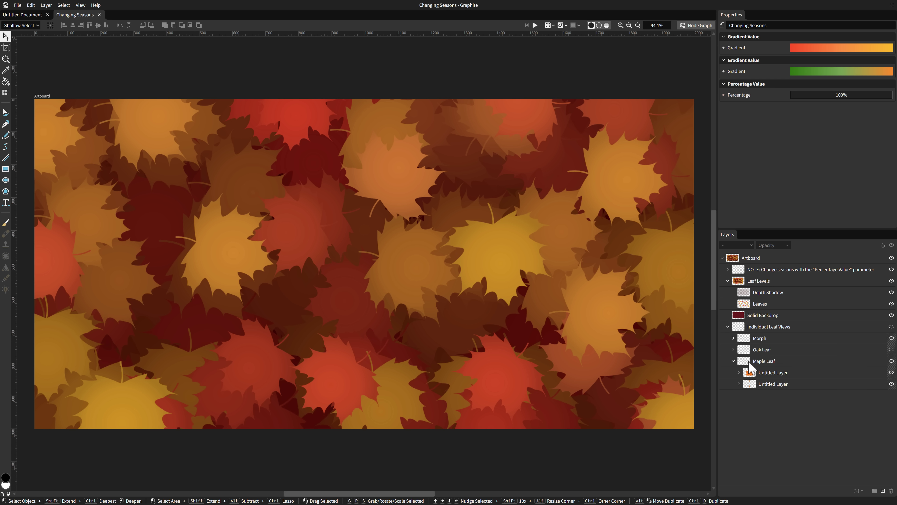
{"action": "left_click", "coordinate": [733, 337]}
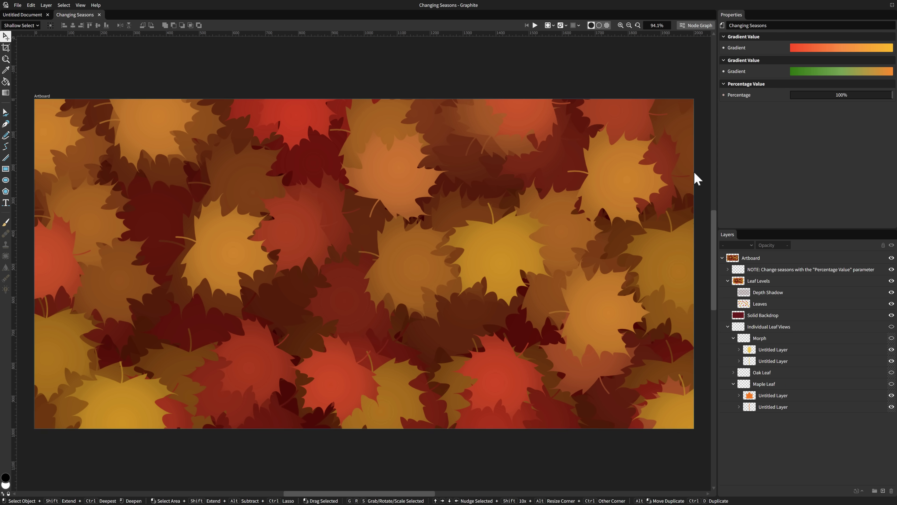
- In the node graph, select the Percentage Value node, then go back to the artwork canvas
{"action": "left_click", "coordinate": [700, 25]}
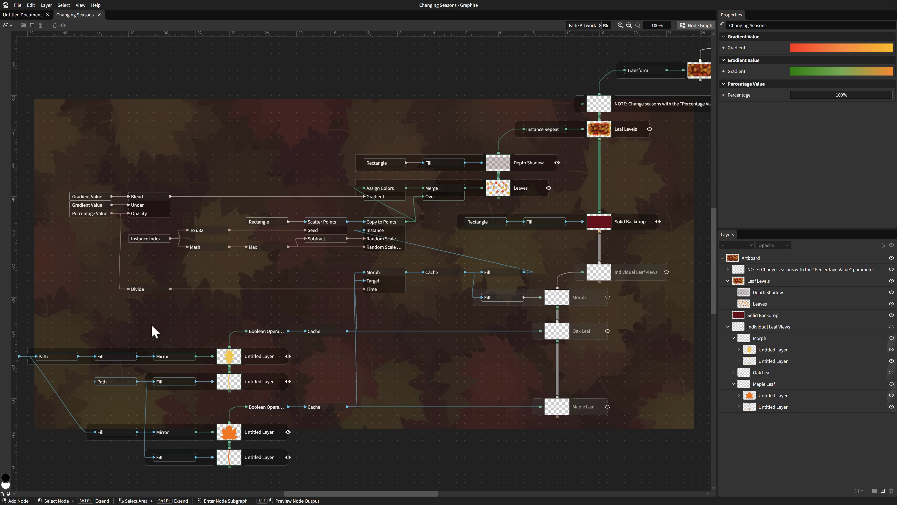
{"action": "left_click", "coordinate": [86, 216]}
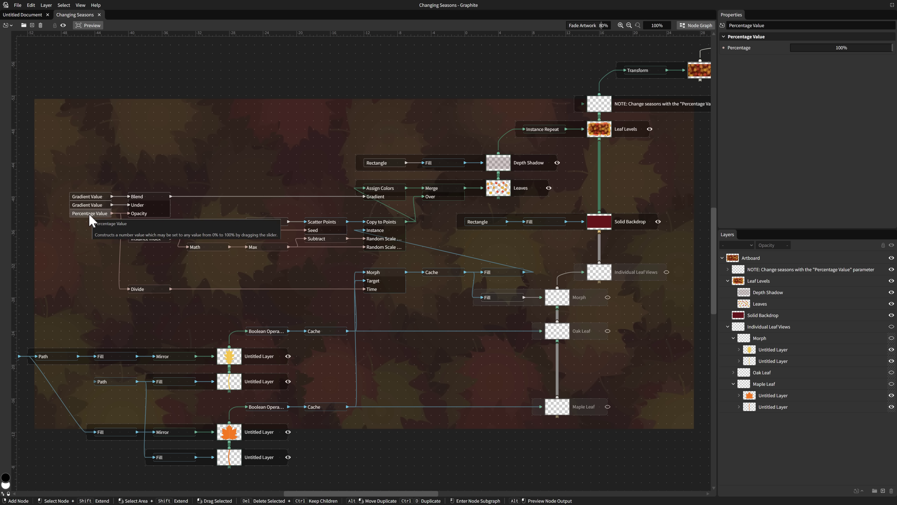
{"action": "left_click", "coordinate": [694, 26]}
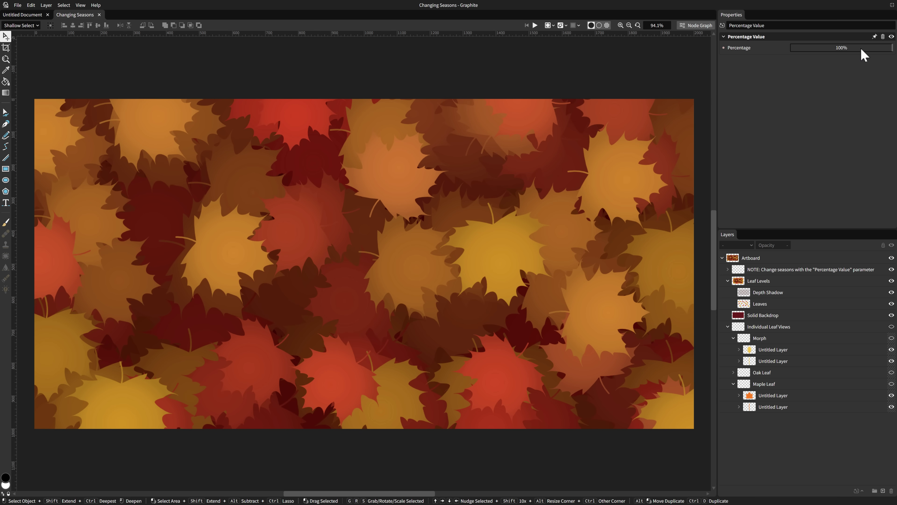
- Sweep Percentage Value down from 100% and back so the leaves turn green, then return to autumn
{"action": "left_click_drag", "start_coordinate": [860, 50], "coordinate": [896, 58]}
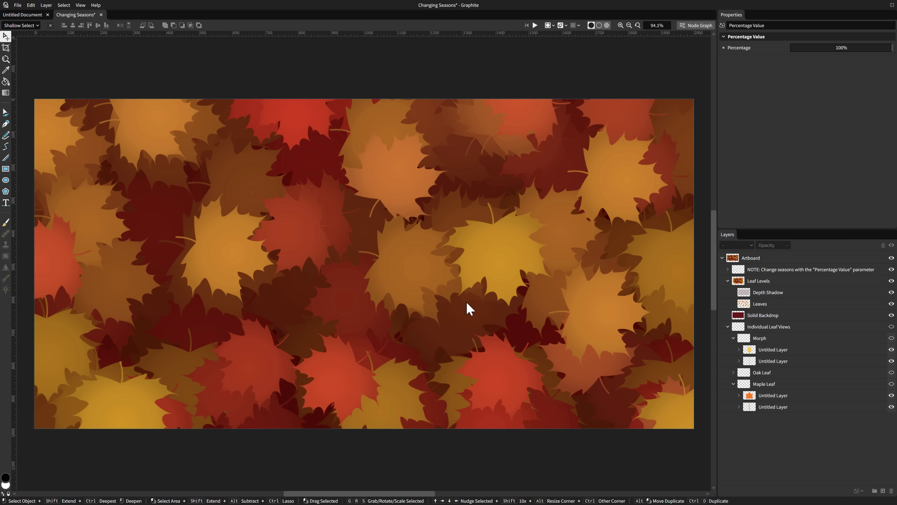
- In the node graph, recolour the Solid Backdrop's Fill bright blue
{"action": "left_click", "coordinate": [698, 28]}
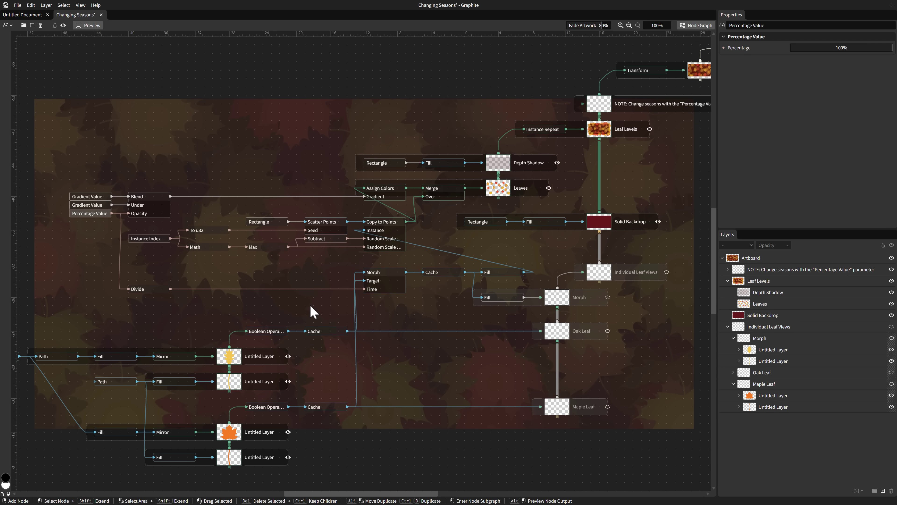
{"action": "left_click_drag", "start_coordinate": [316, 317], "coordinate": [418, 271]}
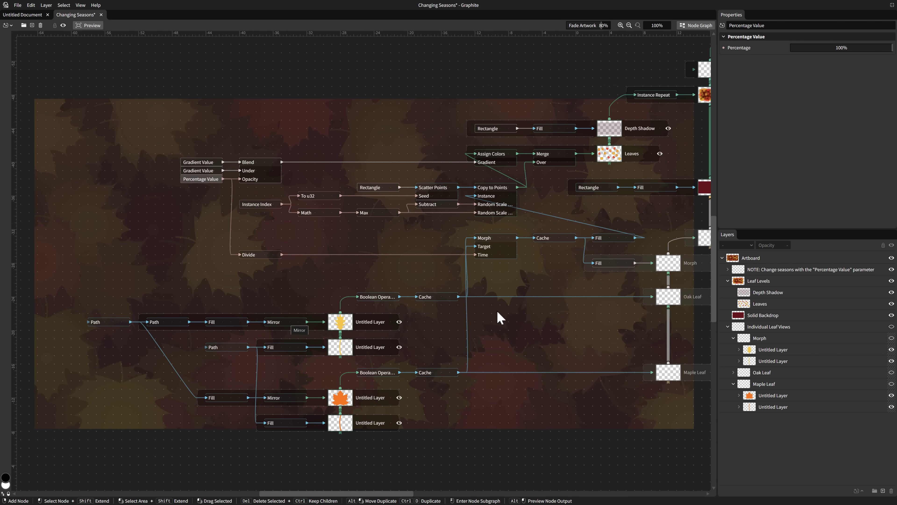
{"action": "left_click_drag", "start_coordinate": [499, 317], "coordinate": [369, 354]}
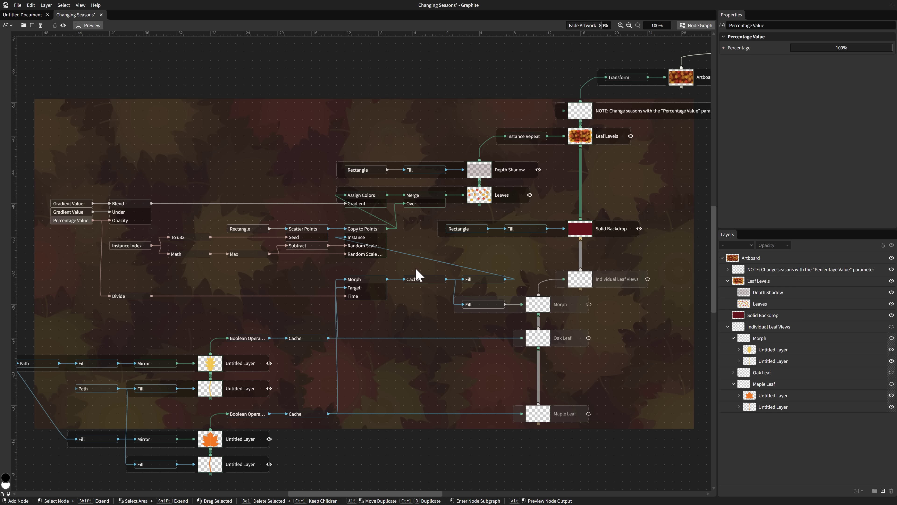
{"action": "left_click", "coordinate": [526, 228]}
{"action": "left_click", "coordinate": [797, 48]}
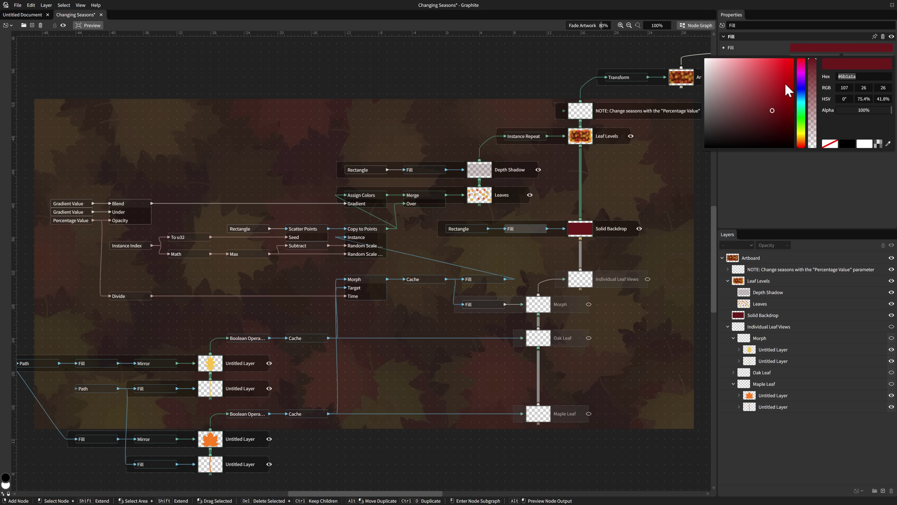
{"action": "left_click", "coordinate": [804, 85]}
{"action": "left_click", "coordinate": [792, 82]}
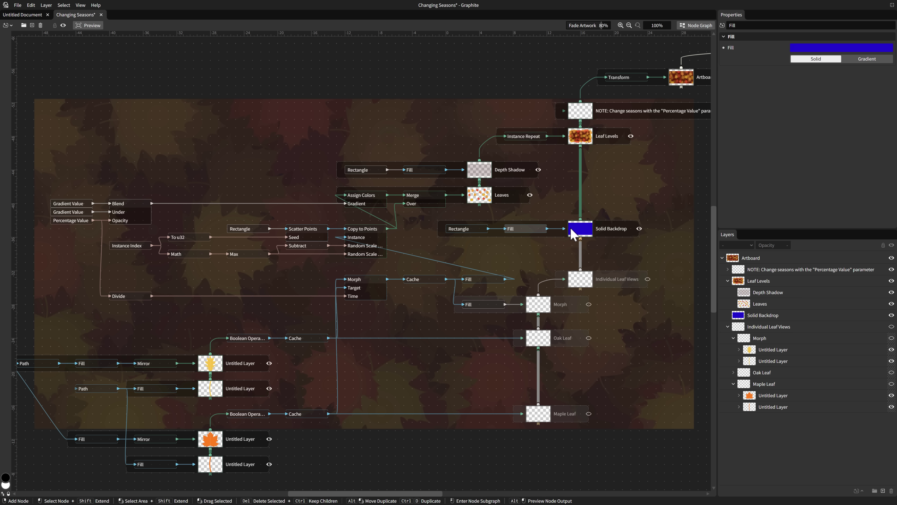
- Give the Depth Shadow's Fill a translucent blue tint and fade the artwork behind the graph
{"action": "left_click", "coordinate": [426, 173]}
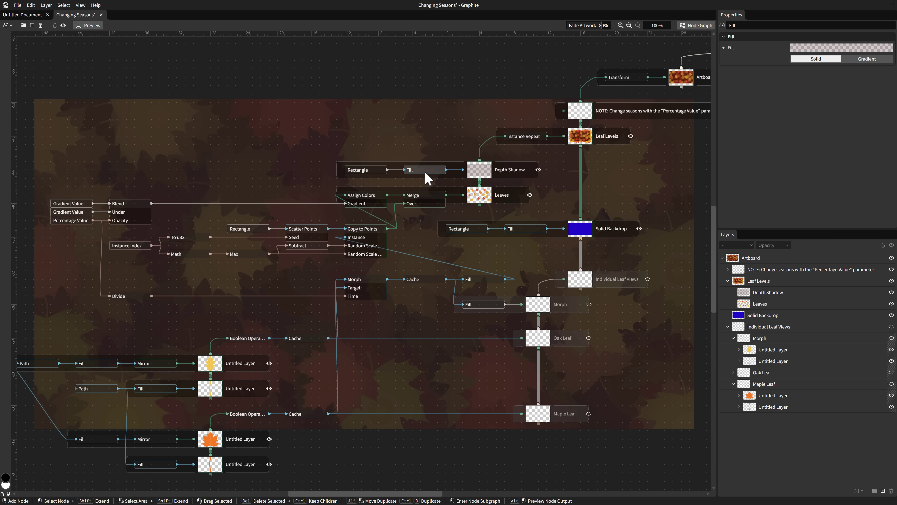
{"action": "left_click", "coordinate": [820, 48]}
{"action": "left_click", "coordinate": [789, 81]}
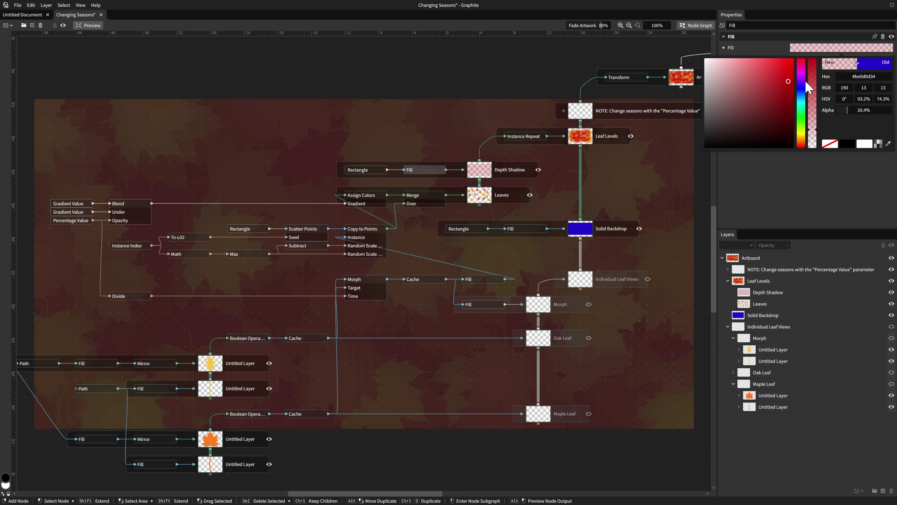
{"action": "left_click", "coordinate": [803, 89]}
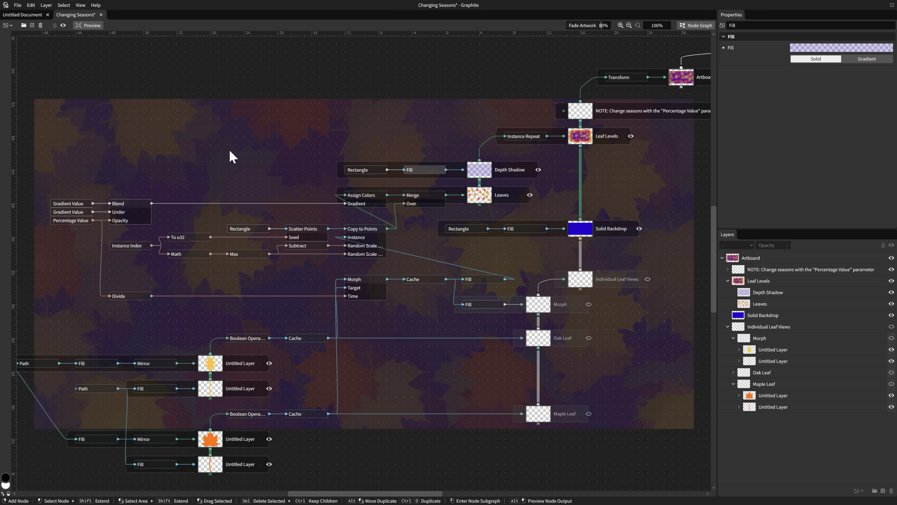
{"action": "left_click_drag", "start_coordinate": [597, 28], "coordinate": [627, 26]}
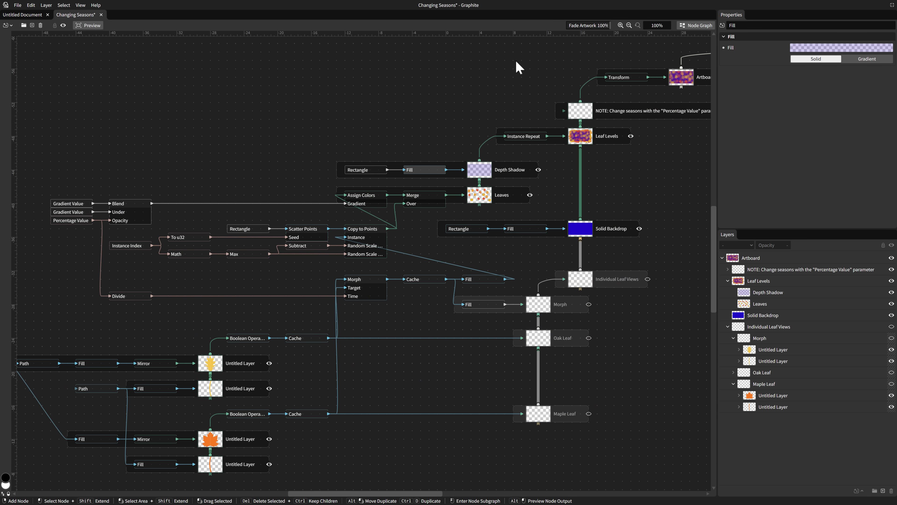
{"action": "mouse_move", "coordinate": [180, 278]}
{"action": "left_mouse_down"}
{"action": "mouse_move", "coordinate": [402, 184]}
{"action": "mouse_move", "coordinate": [321, 245]}
{"action": "mouse_move", "coordinate": [180, 290]}
{"action": "left_mouse_up"}
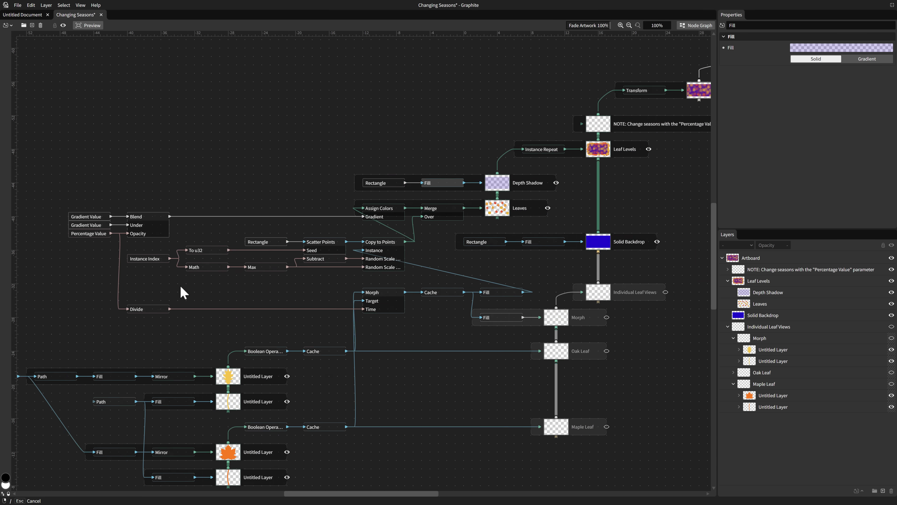
- Browse the demo artworks and close the picker without opening one
{"action": "left_click", "coordinate": [18, 6]}
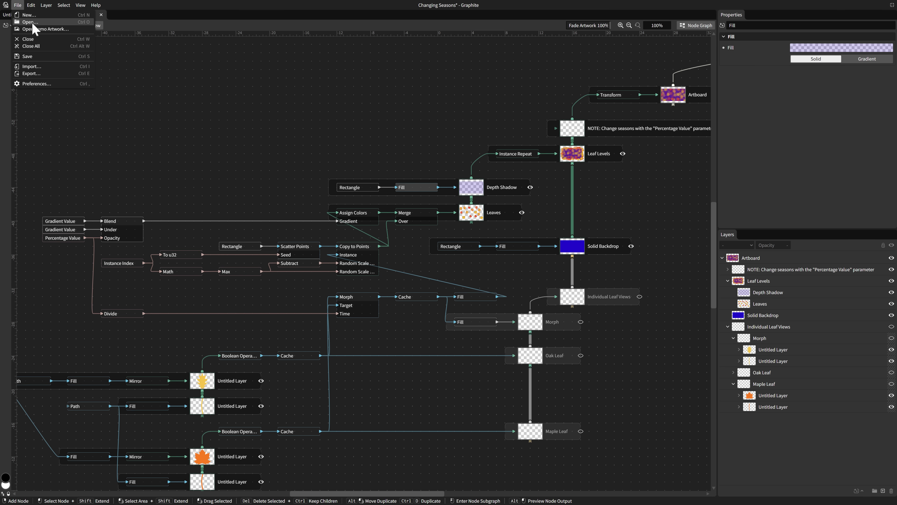
{"action": "left_click", "coordinate": [34, 36]}
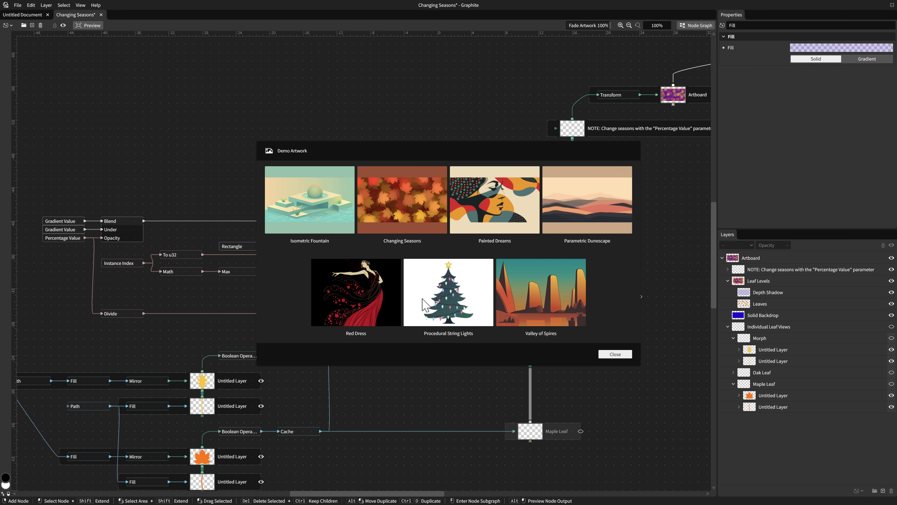
{"action": "key", "text": "Escape"}
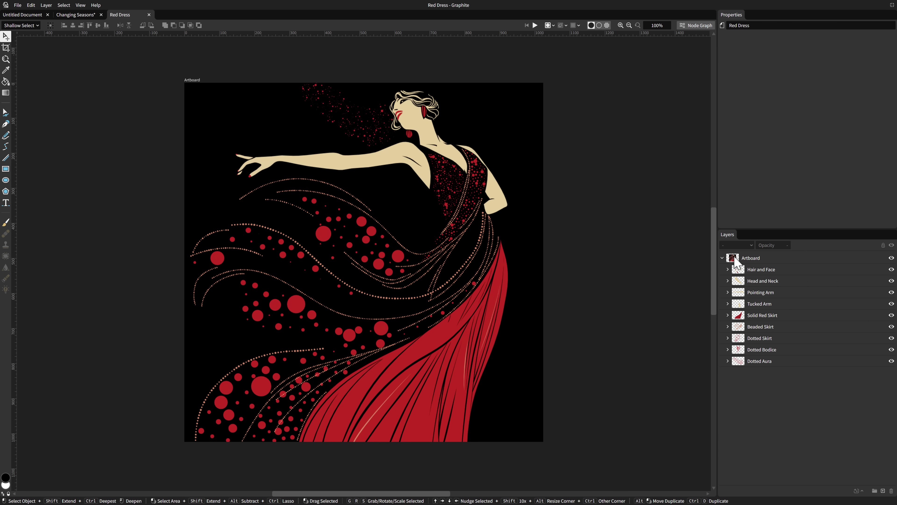
- Select the Dotted Skirt layer and expand its group to show its parts
{"action": "left_click", "coordinate": [367, 236]}
{"action": "left_click", "coordinate": [367, 258]}
{"action": "left_click", "coordinate": [325, 303]}
{"action": "left_click", "coordinate": [363, 238]}
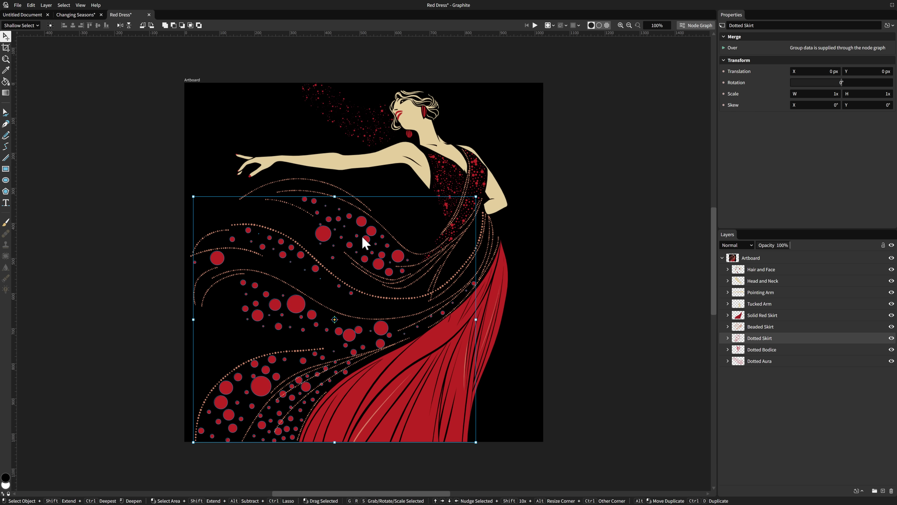
{"action": "left_click", "coordinate": [727, 338]}
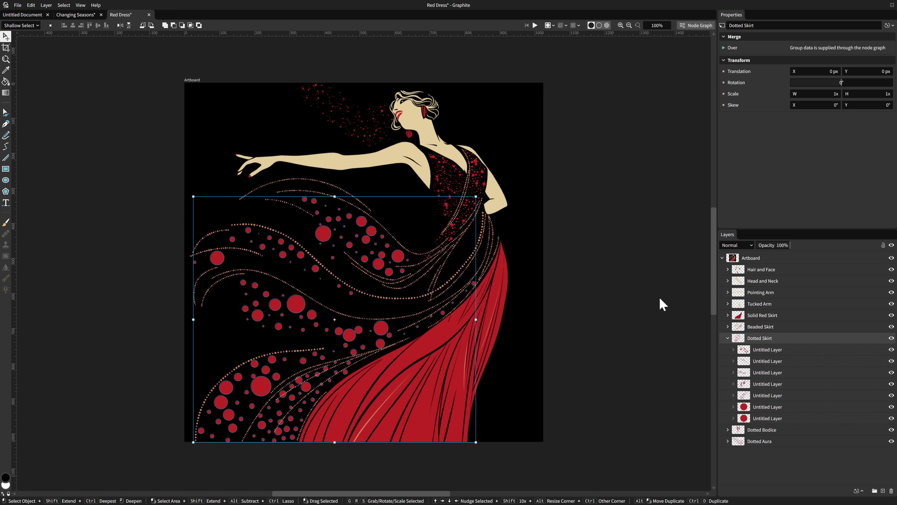
- Show the Dotted Skirt's node graph with the node search list, and save the Red Dress document
{"action": "left_click", "coordinate": [690, 25]}
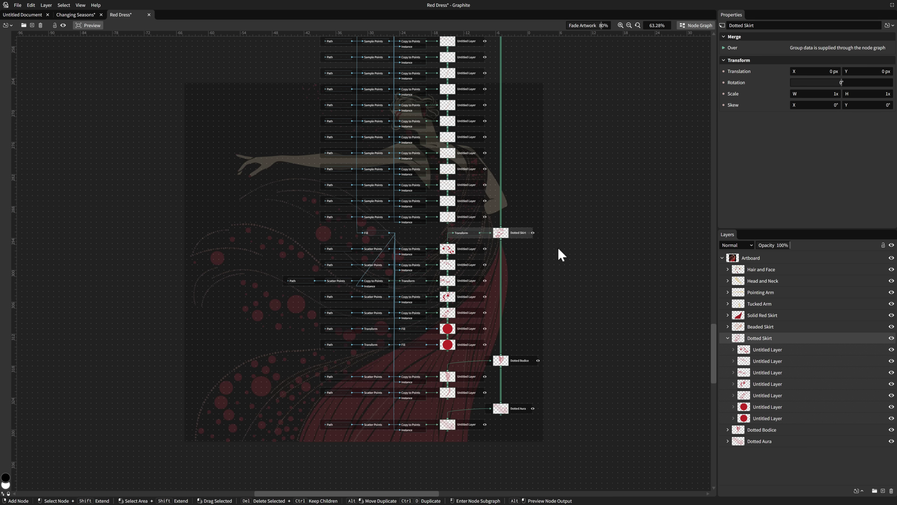
{"action": "scroll", "coordinate": [583, 368], "scroll_direction": "up", "scroll_amount": 5}
{"action": "right_click", "coordinate": [619, 155]}
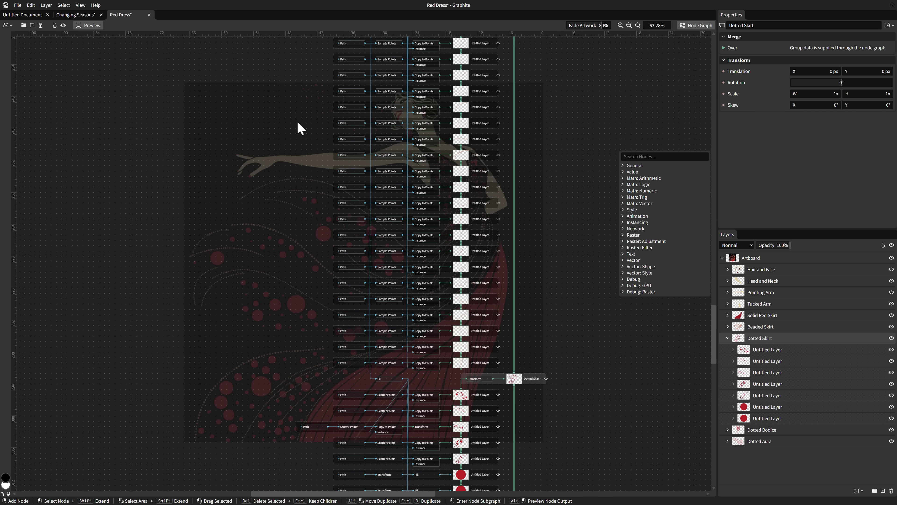
{"action": "key", "text": "ctrl+s"}
- Create a new 1920×1080 document with the default settings
{"action": "left_click", "coordinate": [17, 5]}
{"action": "mouse_move", "coordinate": [31, 5]}
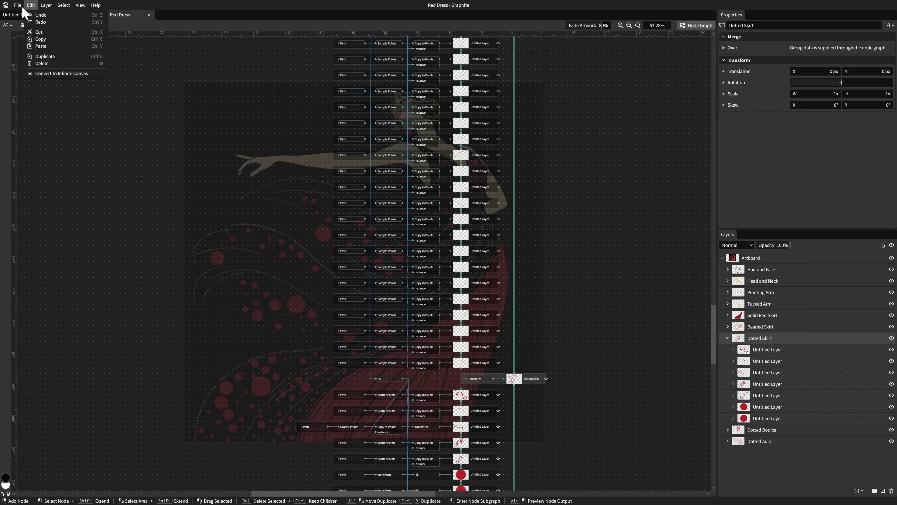
{"action": "left_click", "coordinate": [26, 15]}
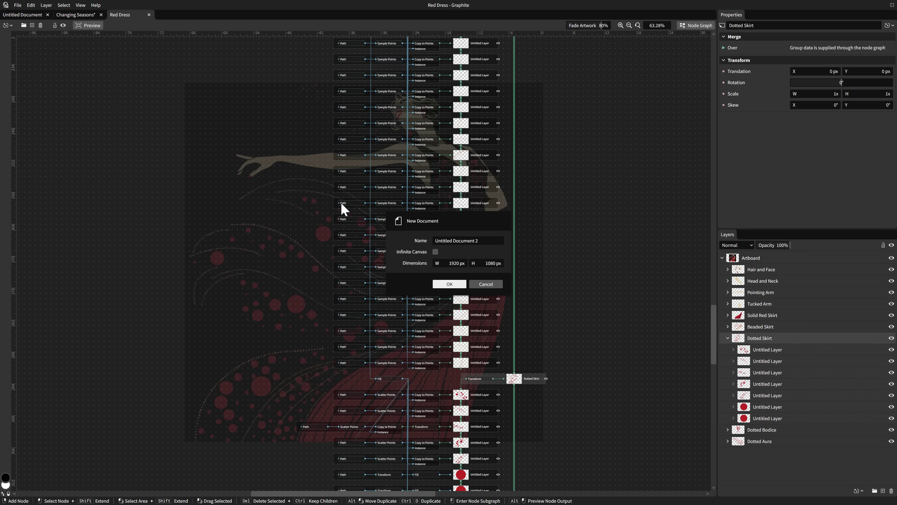
{"action": "left_click", "coordinate": [442, 284]}
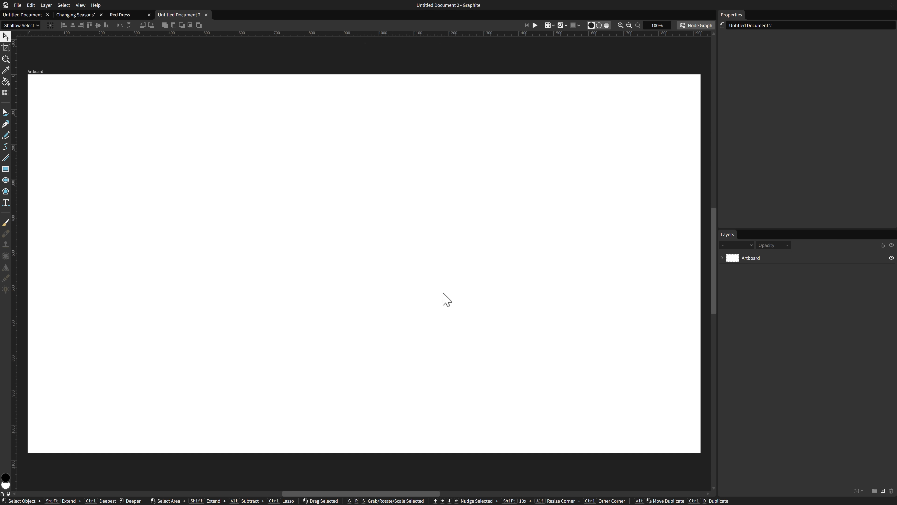
- Draw a red rectangle on the left of the page
{"action": "left_click", "coordinate": [6, 170]}
{"action": "left_click_drag", "start_coordinate": [98, 153], "coordinate": [375, 326]}
{"action": "key", "text": "ctrl+z"}
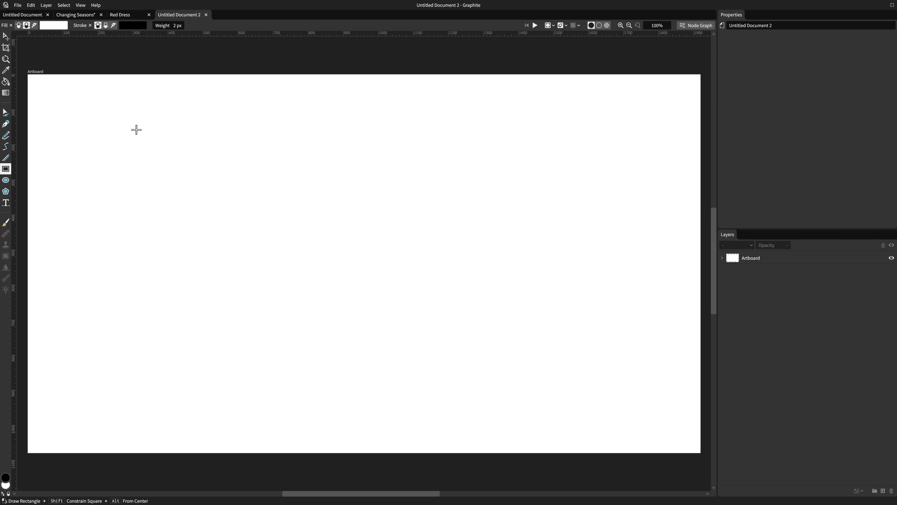
{"action": "left_click", "coordinate": [53, 25]}
{"action": "left_click", "coordinate": [91, 46]}
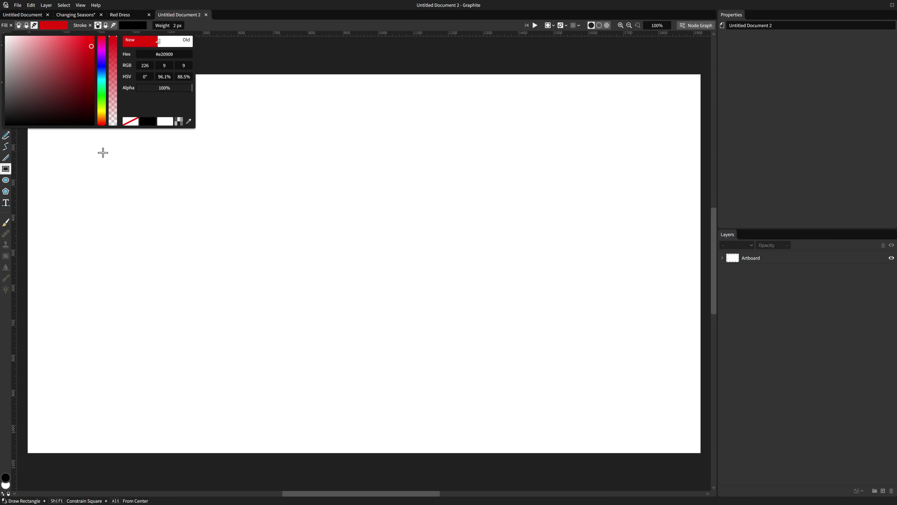
{"action": "left_click", "coordinate": [103, 152]}
{"action": "left_click_drag", "start_coordinate": [86, 158], "coordinate": [403, 338]}
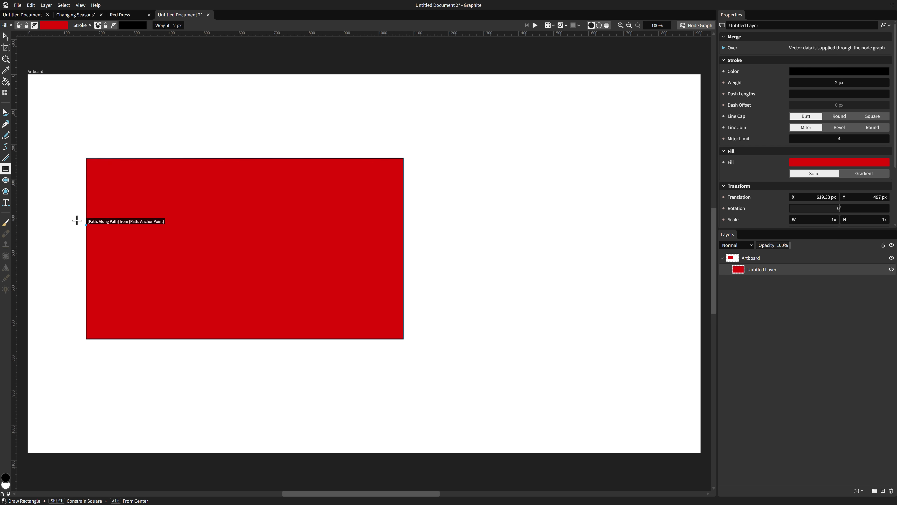
- Draw a blue ellipse overlapping the rectangle's lower right
{"action": "left_click", "coordinate": [5, 180]}
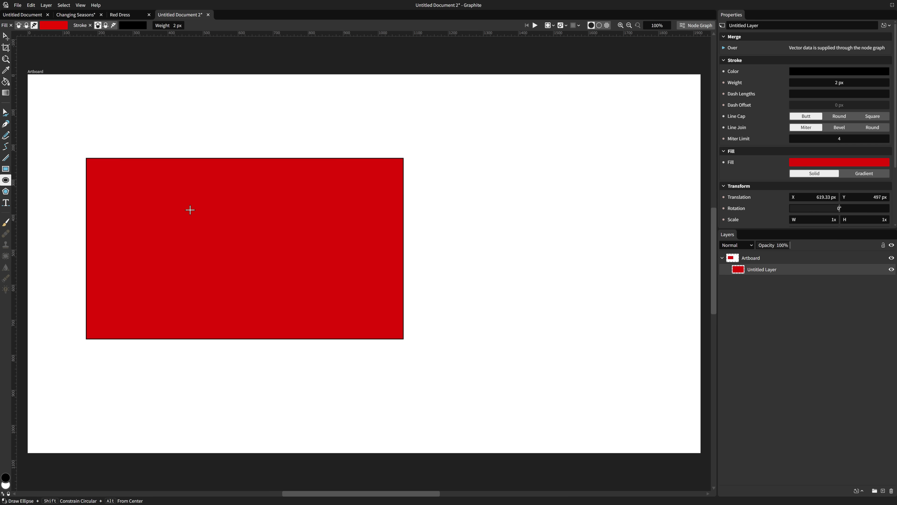
{"action": "left_click", "coordinate": [62, 28]}
{"action": "left_click", "coordinate": [111, 70]}
{"action": "left_click", "coordinate": [366, 312]}
{"action": "left_click_drag", "start_coordinate": [482, 381], "coordinate": [220, 214]}
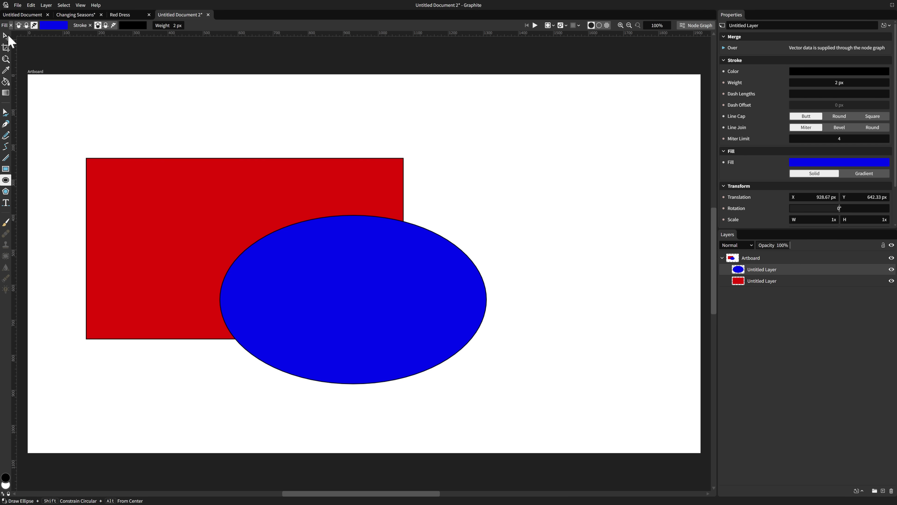
- Select the rectangle and ellipse and apply Boolean Subtract Front to cut the ellipse out
{"action": "left_click", "coordinate": [6, 36]}
{"action": "left_click", "coordinate": [155, 224]}
{"action": "left_click", "coordinate": [432, 299], "text": "shift"}
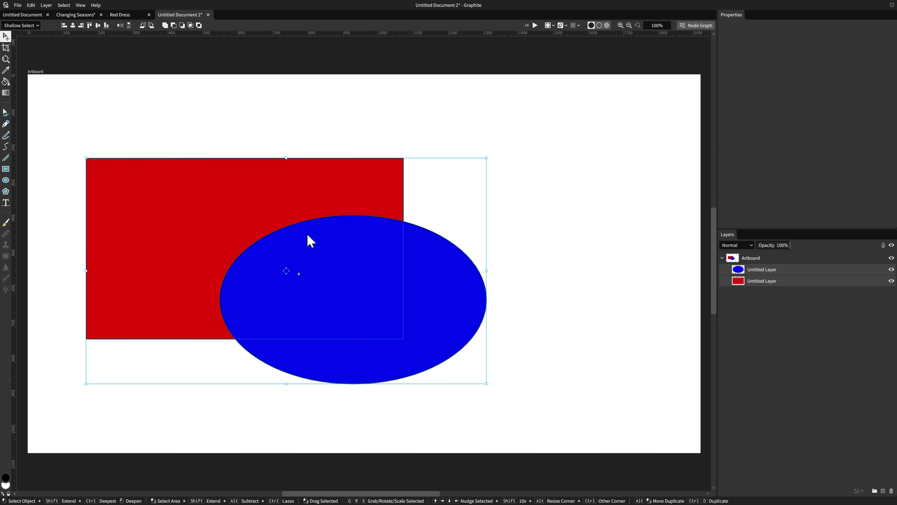
{"action": "left_click", "coordinate": [46, 5]}
{"action": "mouse_move", "coordinate": [65, 86]}
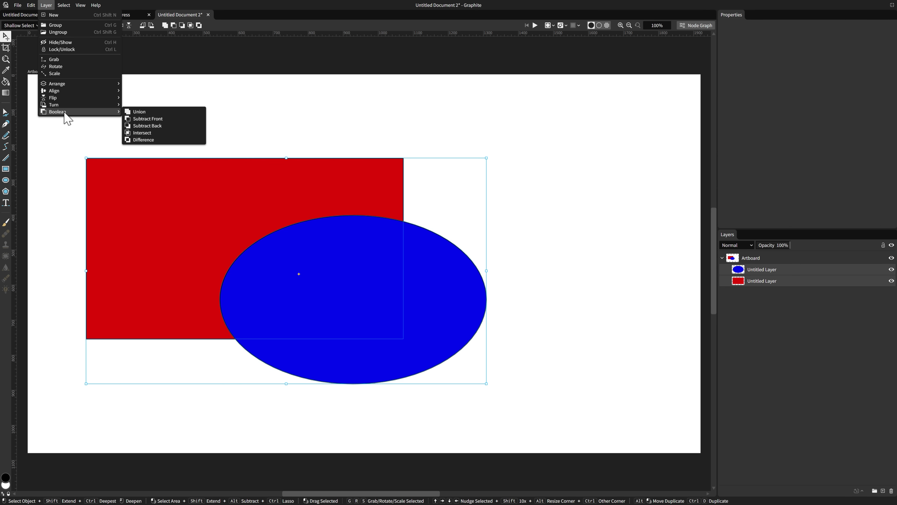
{"action": "left_click", "coordinate": [149, 119]}
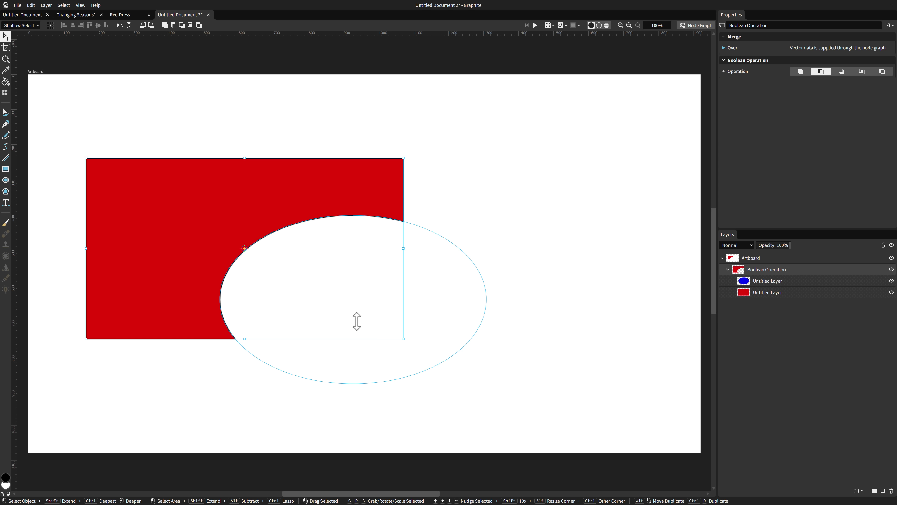
- Move the rectangle right by setting its Transform Translation X to 716.73 px
{"action": "left_click", "coordinate": [694, 25]}
{"action": "left_click_drag", "start_coordinate": [332, 329], "coordinate": [595, 337]}
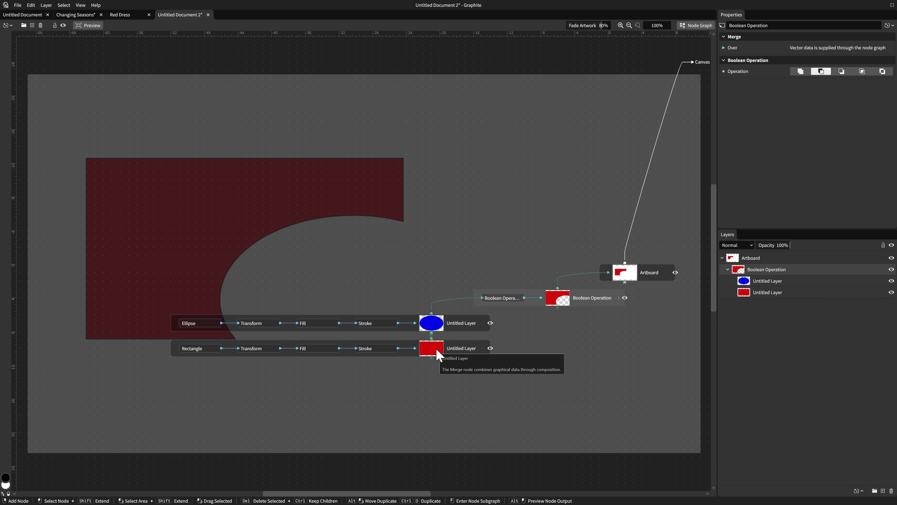
{"action": "left_click", "coordinate": [250, 349]}
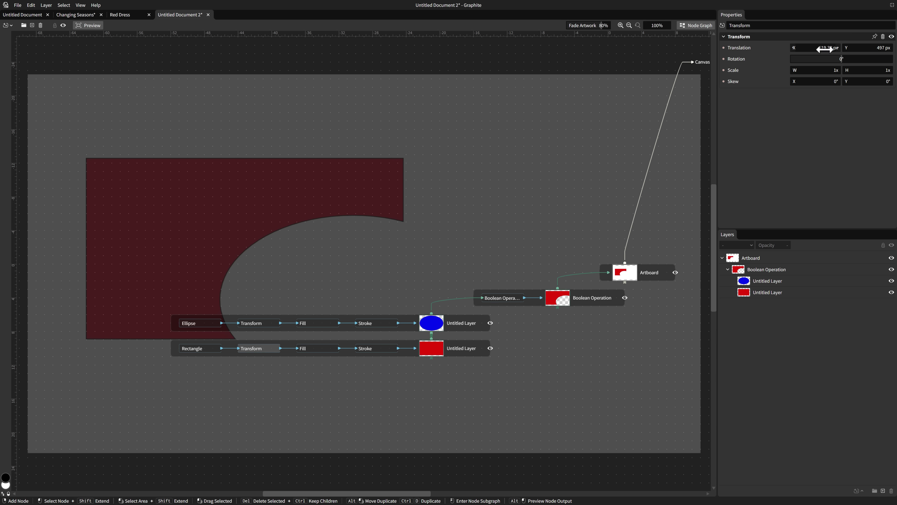
{"action": "left_click_drag", "start_coordinate": [823, 48], "coordinate": [843, 48]}
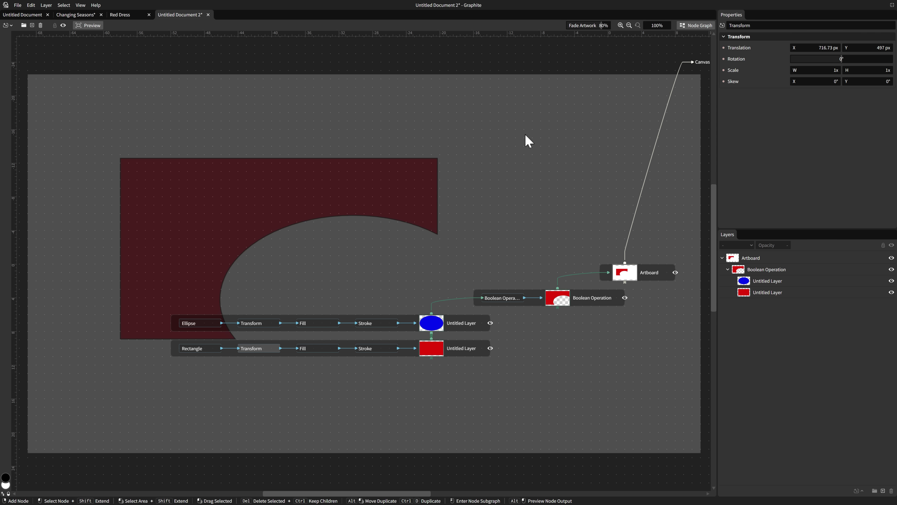
- Widen the ellipse's Radius X slightly and expose it as an Ellipse node input
{"action": "left_click", "coordinate": [200, 327]}
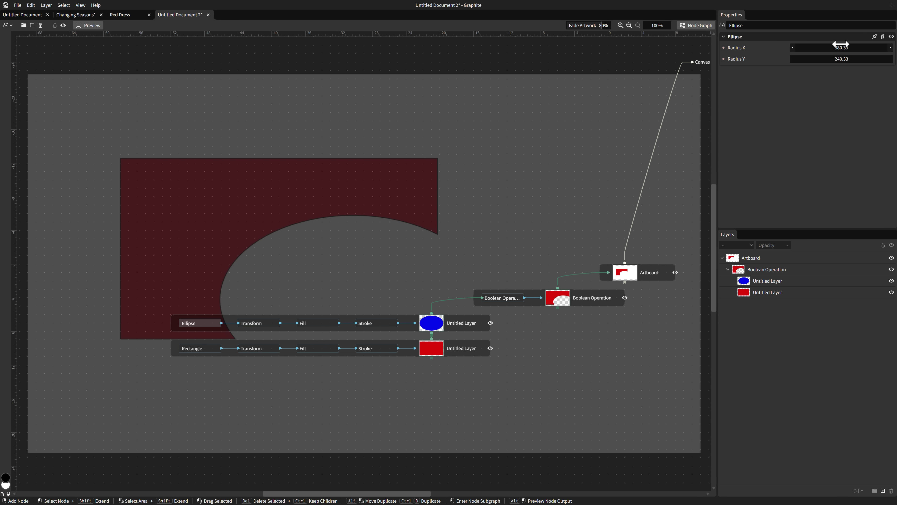
{"action": "left_click_drag", "start_coordinate": [844, 48], "coordinate": [844, 48]}
{"action": "left_click", "coordinate": [723, 48]}
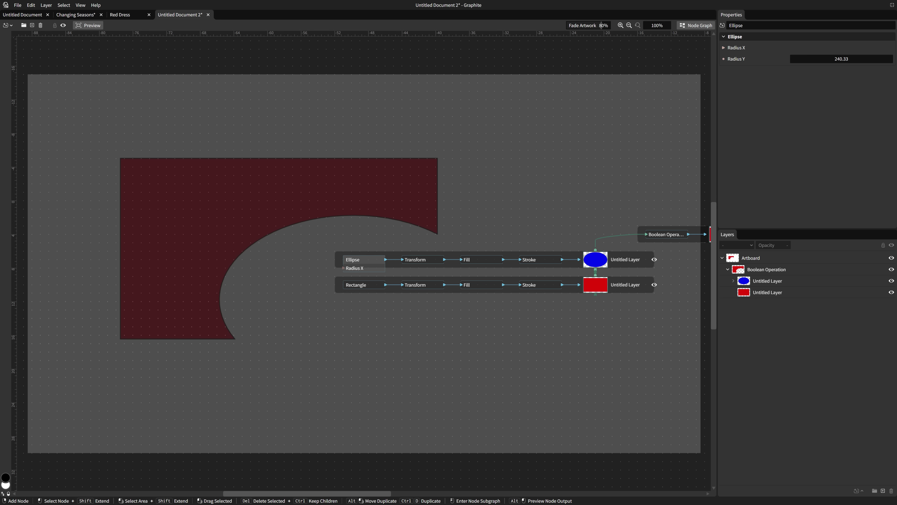
{"action": "scroll", "coordinate": [293, 166], "scroll_direction": "up", "scroll_amount": 5}
{"action": "scroll", "coordinate": [293, 166], "scroll_direction": "right", "scroll_amount": 2}
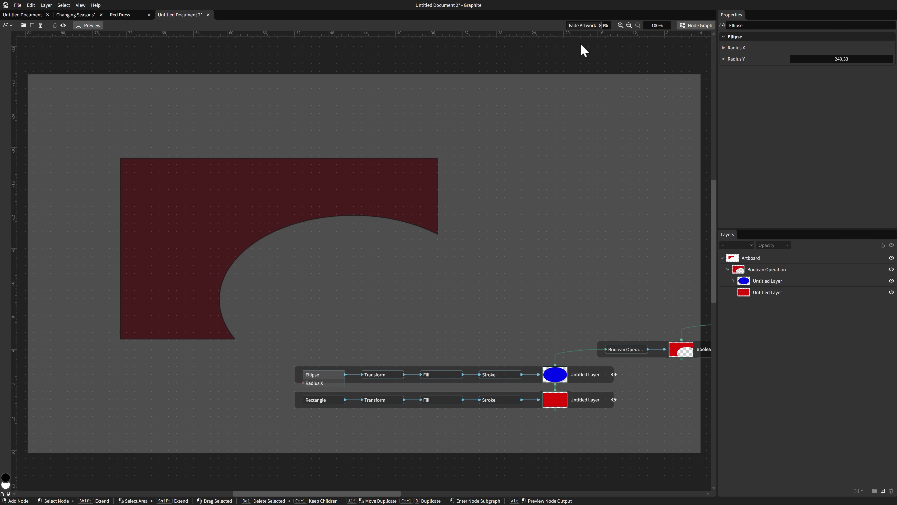
{"action": "left_click", "coordinate": [695, 25]}
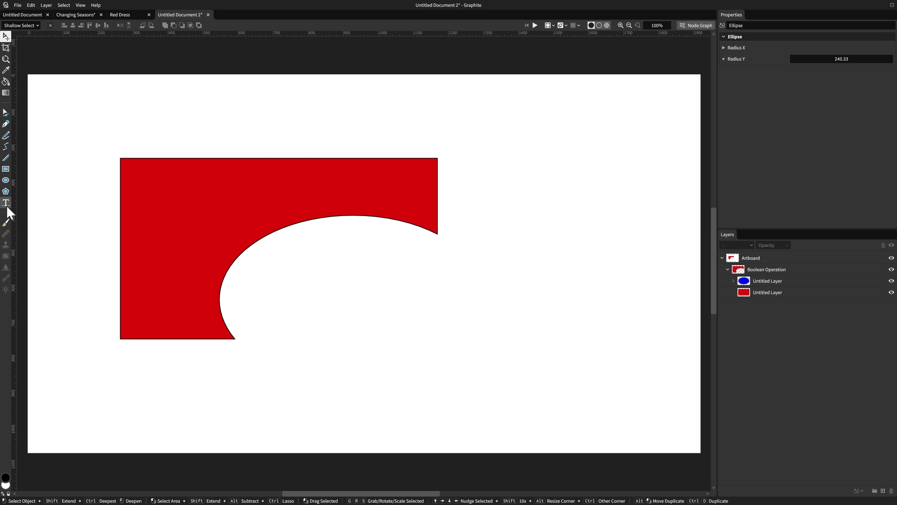
- Add a Text node and replace its Lorem ipsum placeholder with 'All Your Base'
{"action": "left_click", "coordinate": [694, 26]}
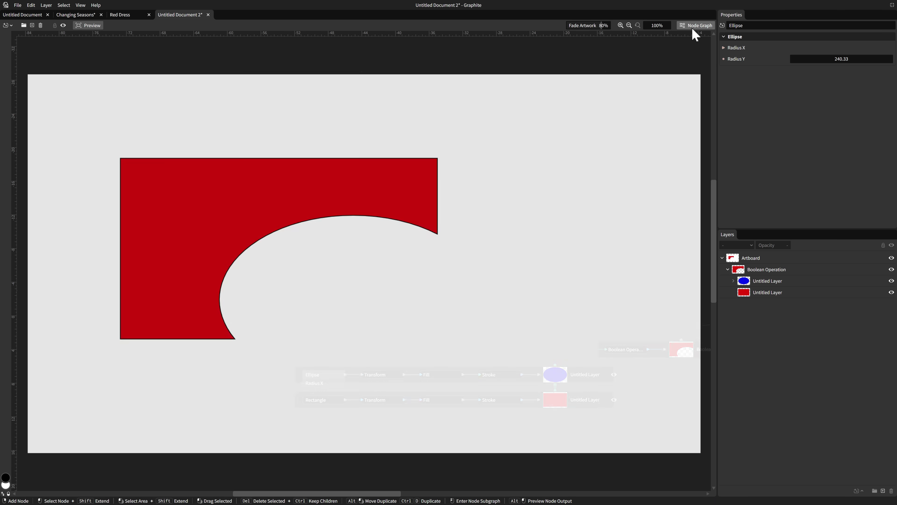
{"action": "right_click", "coordinate": [170, 200]}
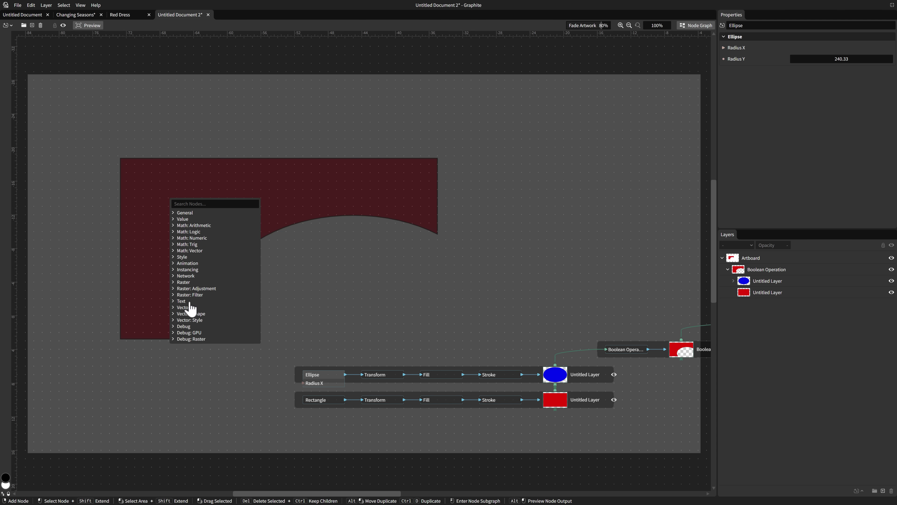
{"action": "left_click", "coordinate": [201, 301]}
{"action": "left_click", "coordinate": [220, 339]}
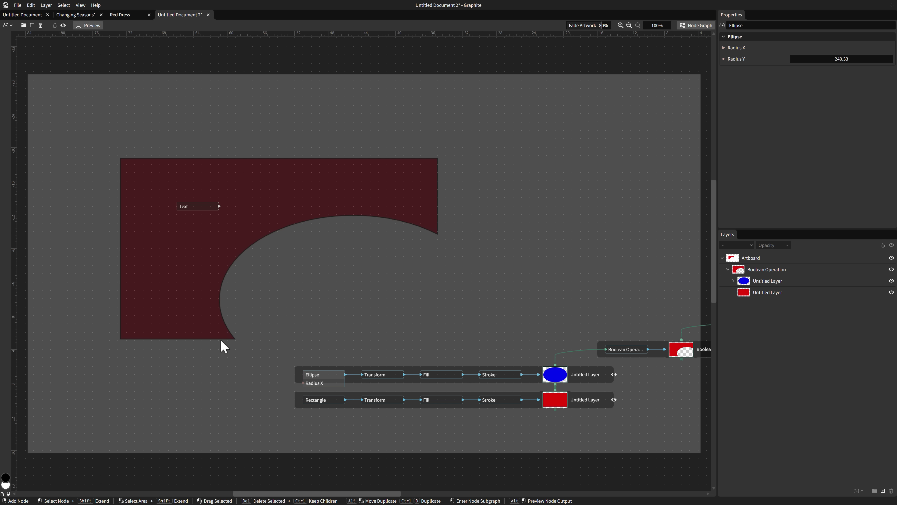
{"action": "left_click", "coordinate": [191, 206]}
{"action": "left_click", "coordinate": [827, 58]}
{"action": "key", "text": "ctrl+a"}
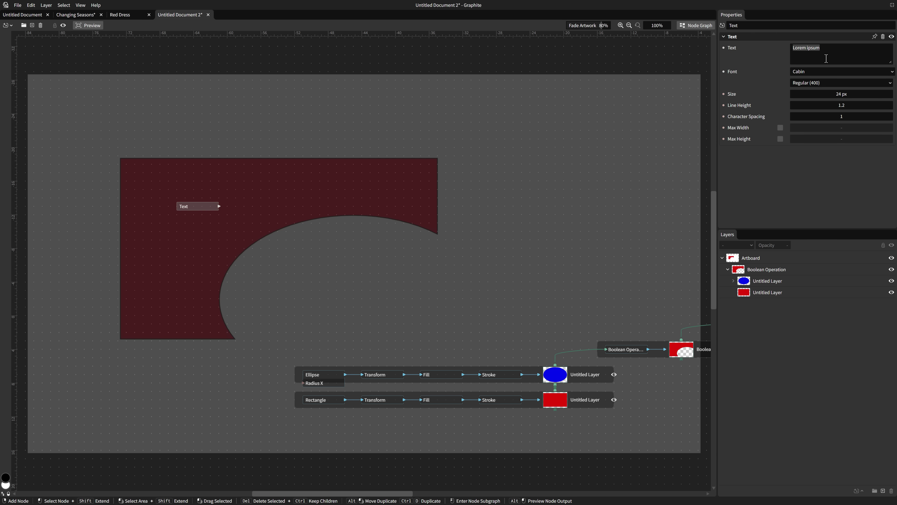
{"action": "type", "text": "All Your Base"}
- Chain a Transform node after the Text node
{"action": "left_click_drag", "start_coordinate": [219, 206], "coordinate": [275, 228]}
{"action": "type", "text": "transf"}
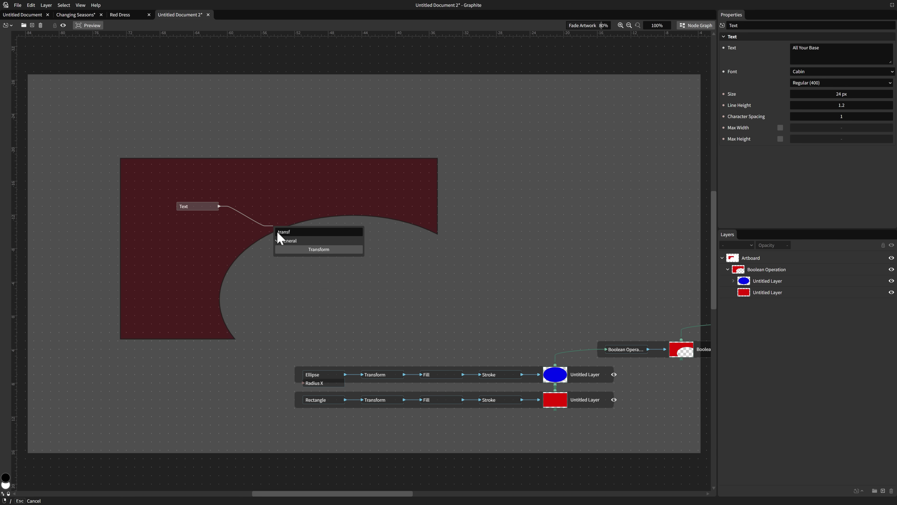
{"action": "left_click", "coordinate": [310, 249]}
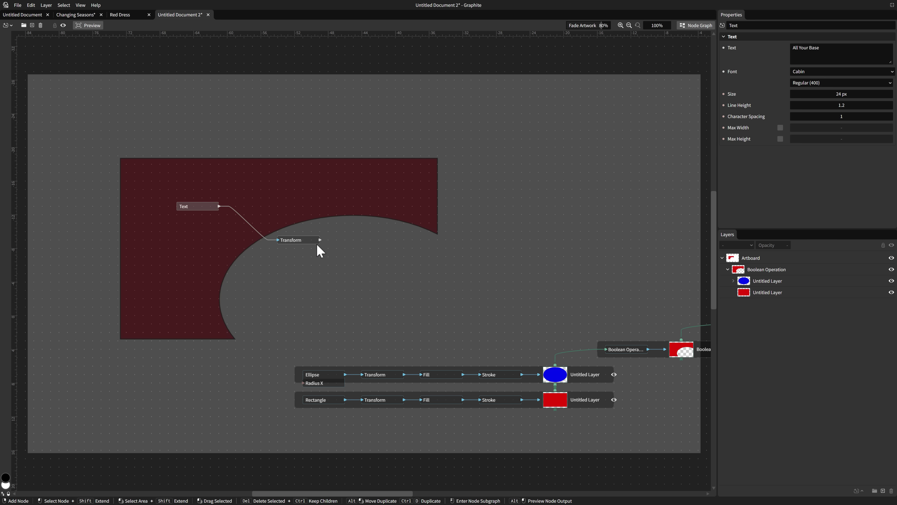
- Add a Fill node after the Transform and set its colour to green #09be0d
{"action": "left_click_drag", "start_coordinate": [321, 240], "coordinate": [397, 290]}
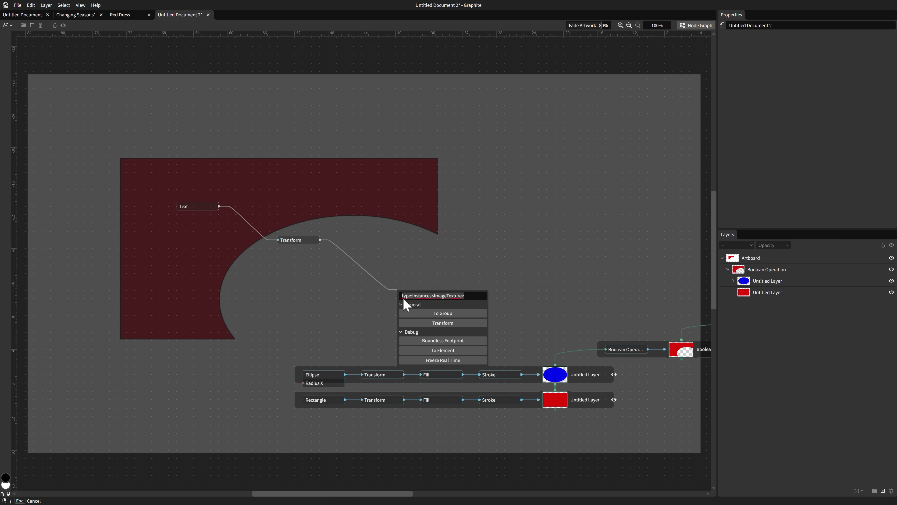
{"action": "type", "text": "fill"}
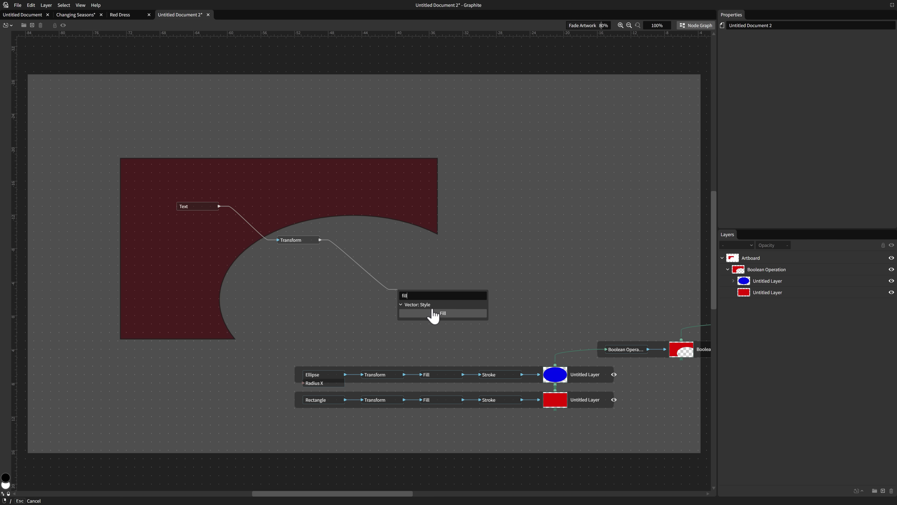
{"action": "left_click", "coordinate": [434, 314]}
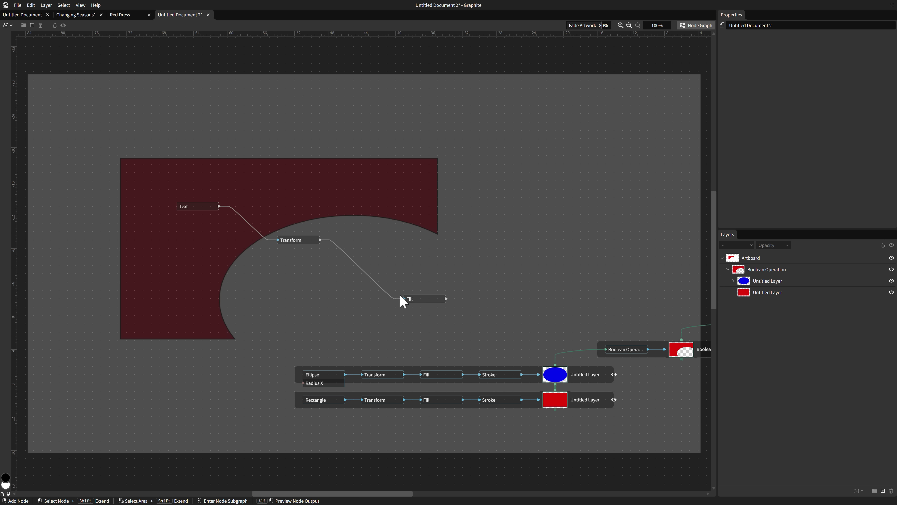
{"action": "left_click", "coordinate": [418, 299]}
{"action": "left_click_drag", "start_coordinate": [418, 300], "coordinate": [368, 275]}
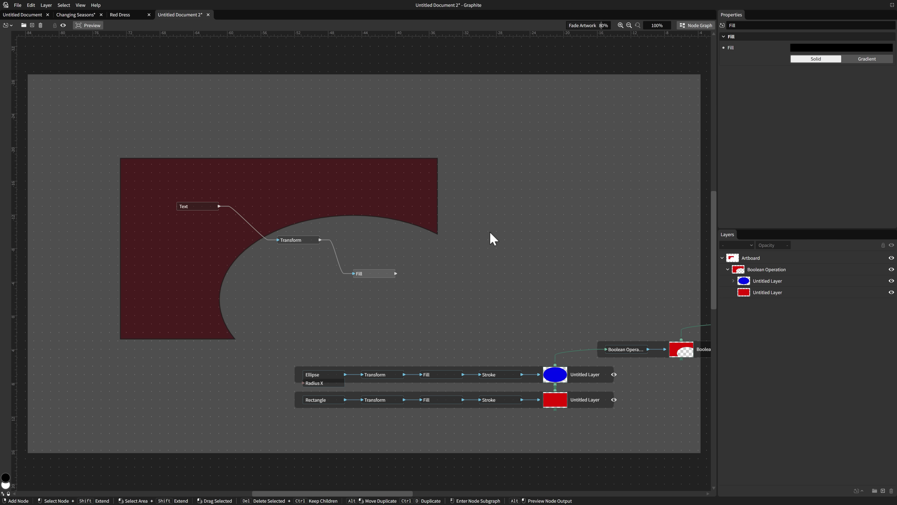
{"action": "left_click", "coordinate": [823, 49]}
{"action": "left_click_drag", "start_coordinate": [747, 99], "coordinate": [794, 76]}
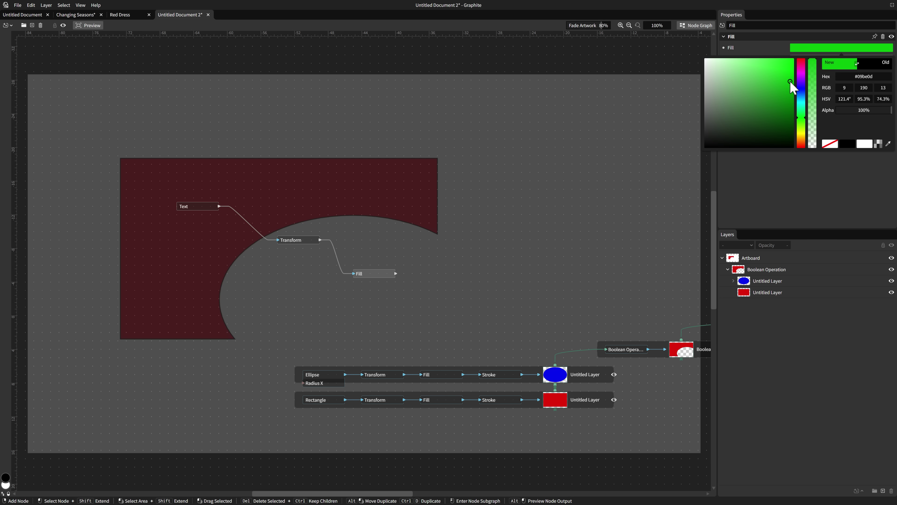
- Add a Merge layer node after the Fill and connect the Fill output into it
{"action": "left_click_drag", "start_coordinate": [396, 273], "coordinate": [474, 266]}
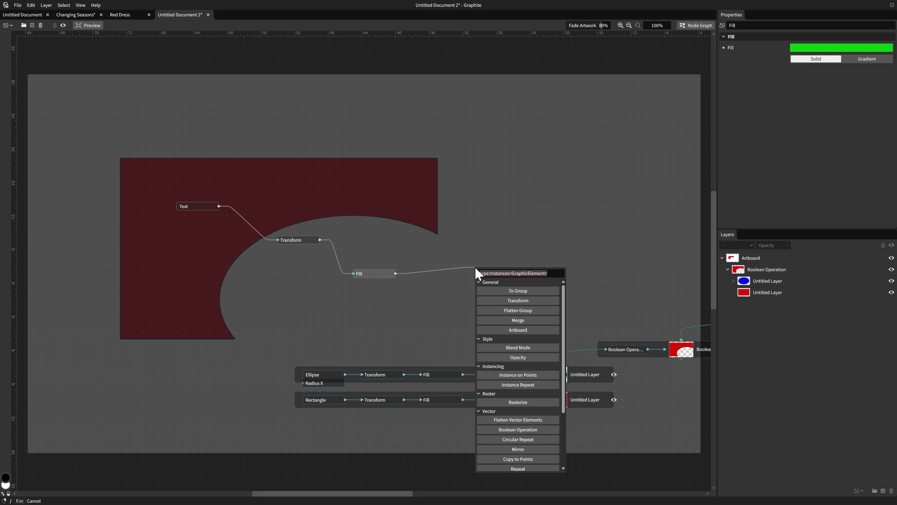
{"action": "type", "text": "merge"}
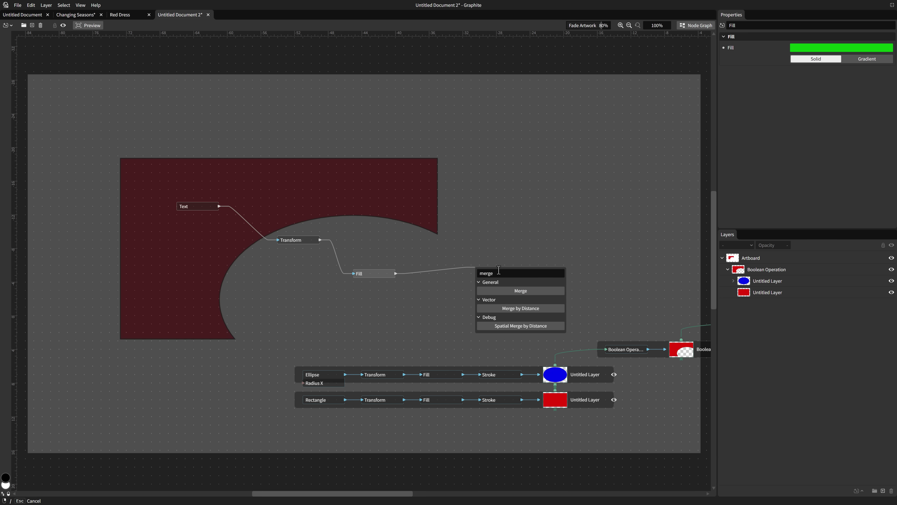
{"action": "left_click", "coordinate": [521, 290]}
{"action": "left_click_drag", "start_coordinate": [526, 284], "coordinate": [576, 283]}
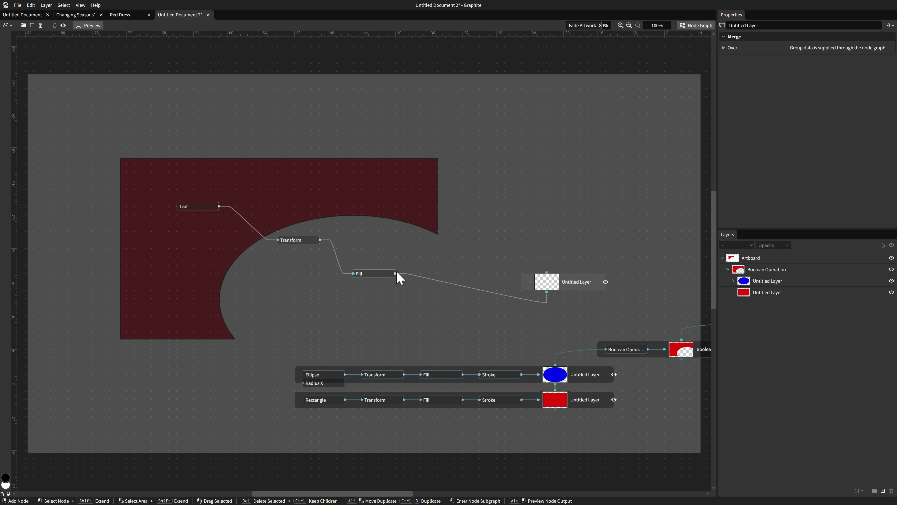
{"action": "left_click_drag", "start_coordinate": [395, 272], "coordinate": [529, 282]}
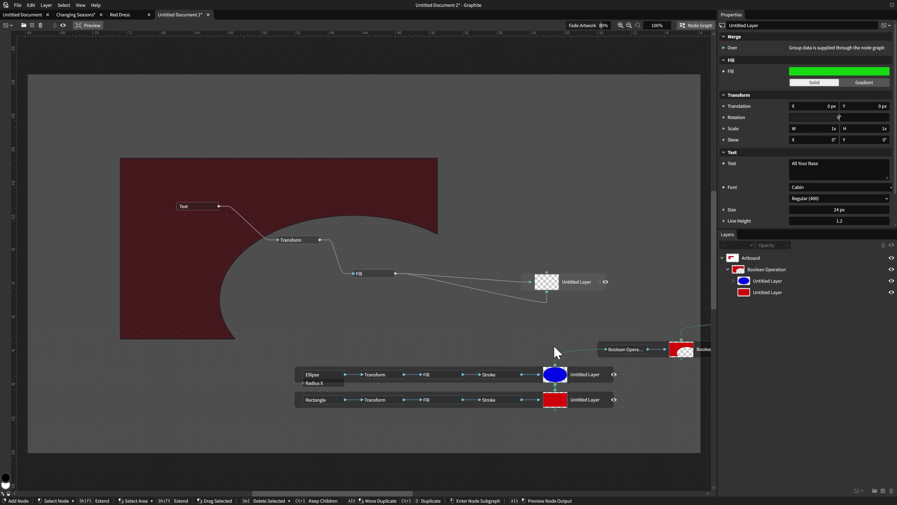
{"action": "left_click_drag", "start_coordinate": [640, 409], "coordinate": [561, 434]}
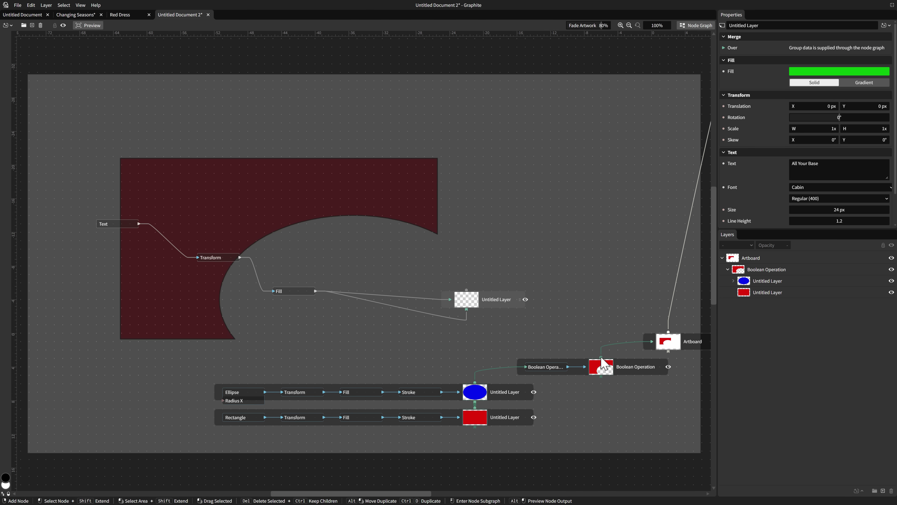
- Feed the Boolean Operation into the Merge's lower input and connect the Merge to the Artboard
{"action": "left_click_drag", "start_coordinate": [601, 357], "coordinate": [468, 311]}
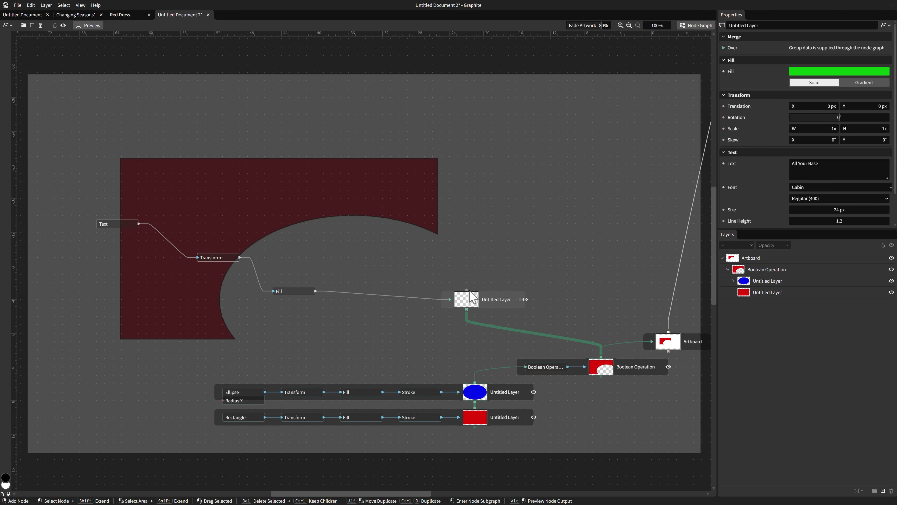
{"action": "left_click_drag", "start_coordinate": [466, 289], "coordinate": [652, 341]}
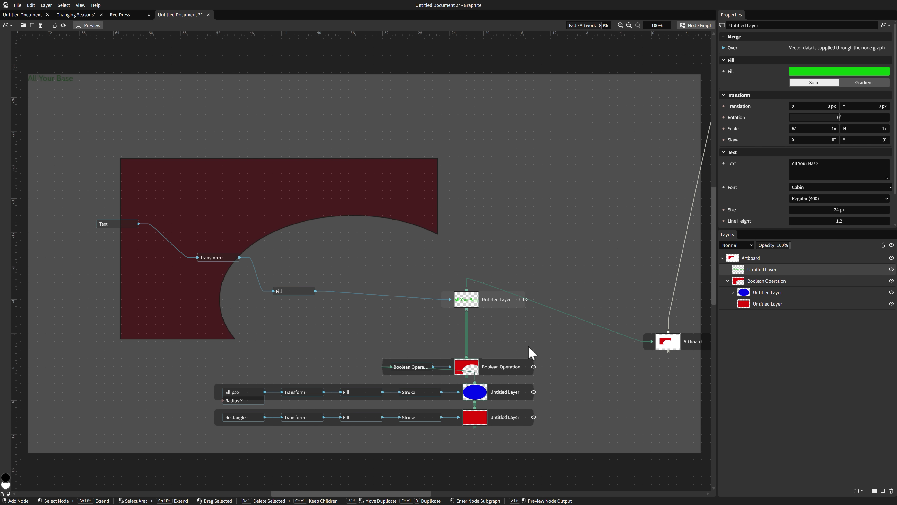
{"action": "left_click_drag", "start_coordinate": [593, 410], "coordinate": [446, 414]}
{"action": "left_click_drag", "start_coordinate": [607, 311], "coordinate": [591, 319]}
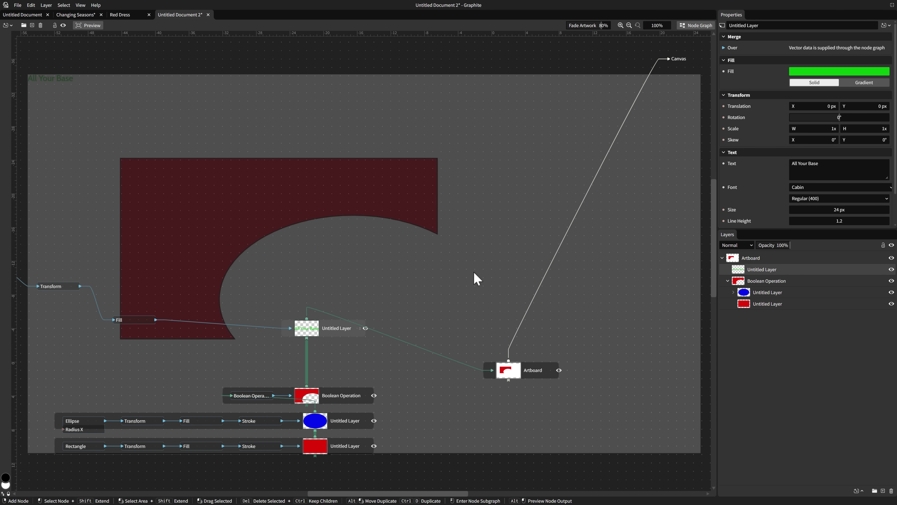
- Drag the text across the top of the red shape, nudge its X, and expose Translation as an input
{"action": "left_click", "coordinate": [697, 26]}
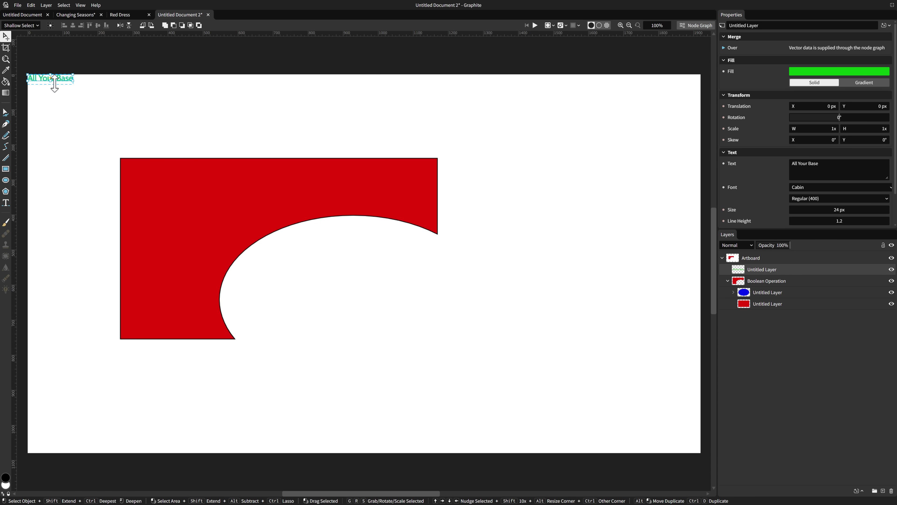
{"action": "left_click_drag", "start_coordinate": [58, 84], "coordinate": [284, 195]}
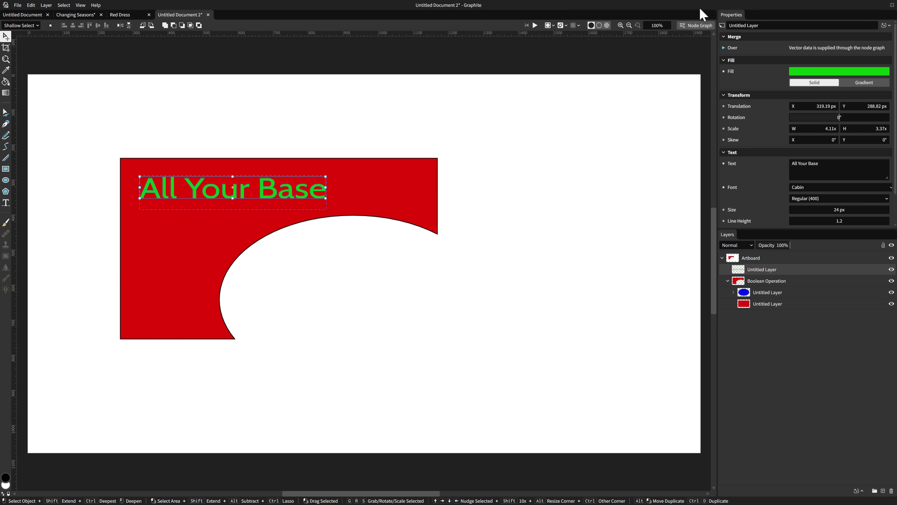
{"action": "left_click", "coordinate": [698, 28]}
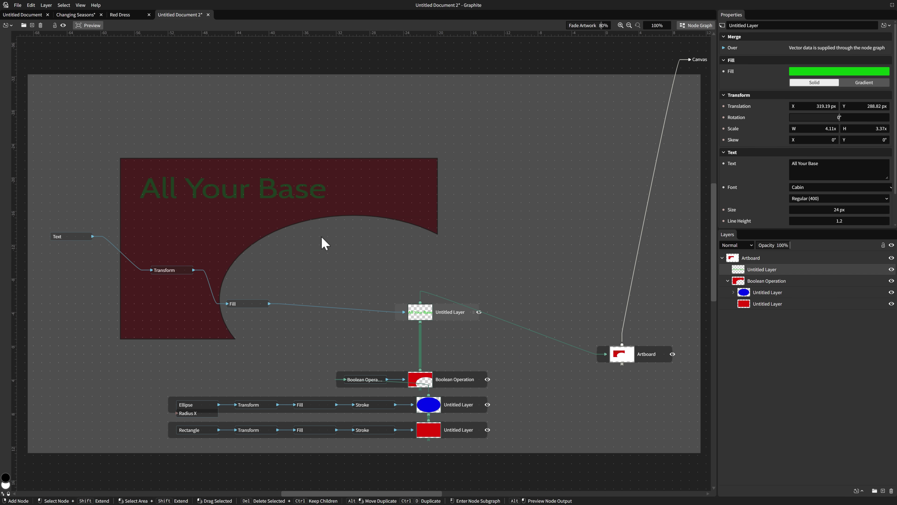
{"action": "left_click", "coordinate": [176, 271]}
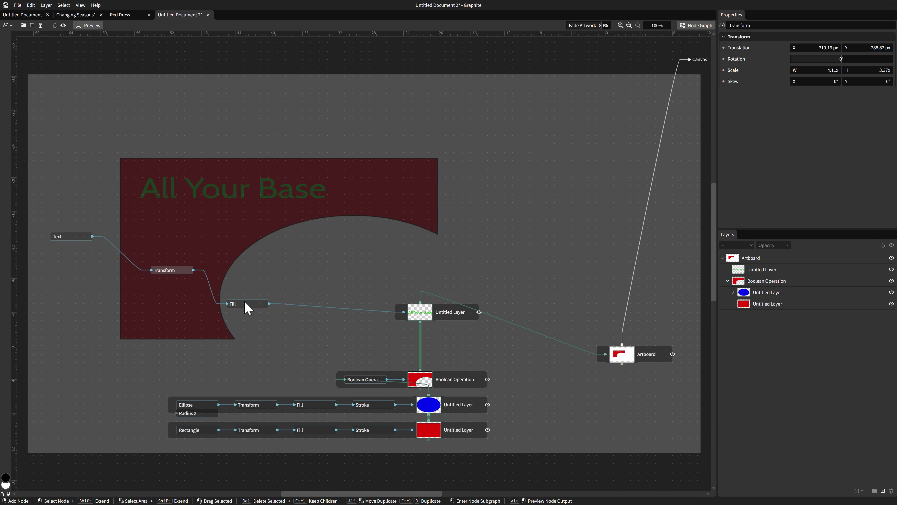
{"action": "left_click_drag", "start_coordinate": [792, 48], "coordinate": [790, 48]}
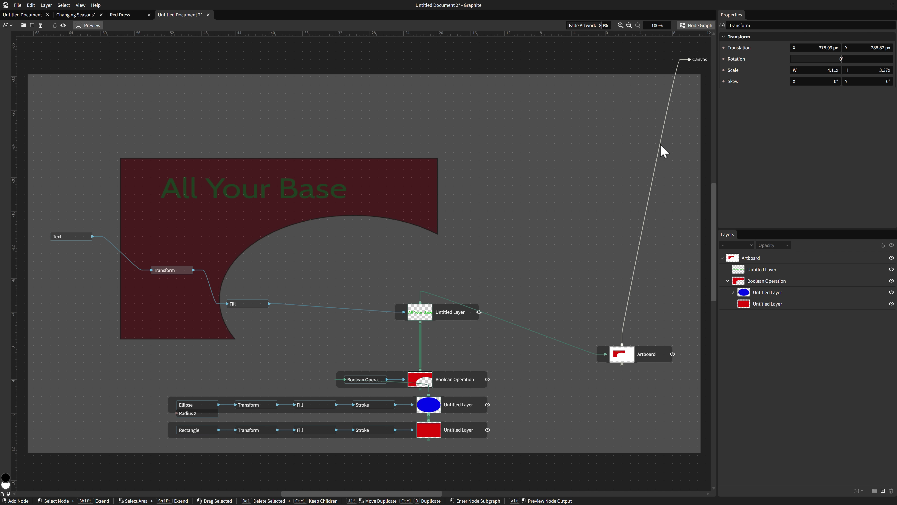
{"action": "left_click", "coordinate": [723, 47]}
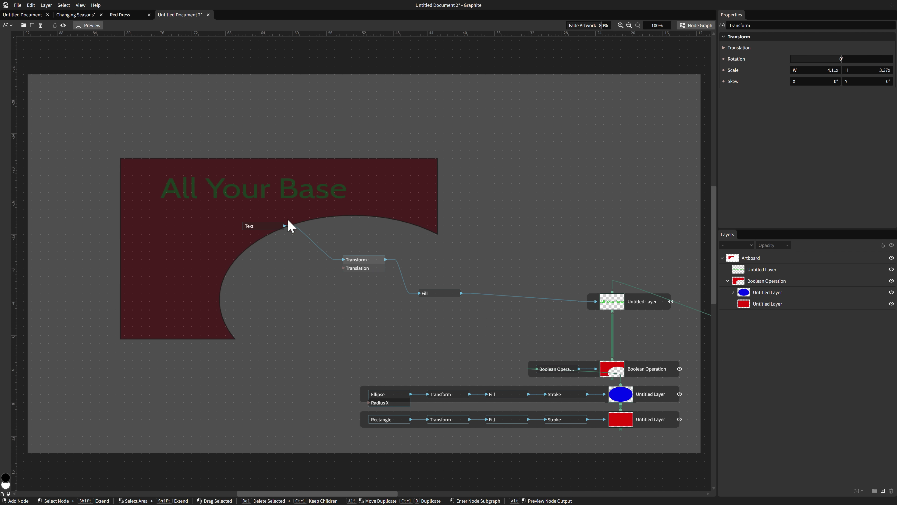
{"action": "right_click", "coordinate": [204, 321]}
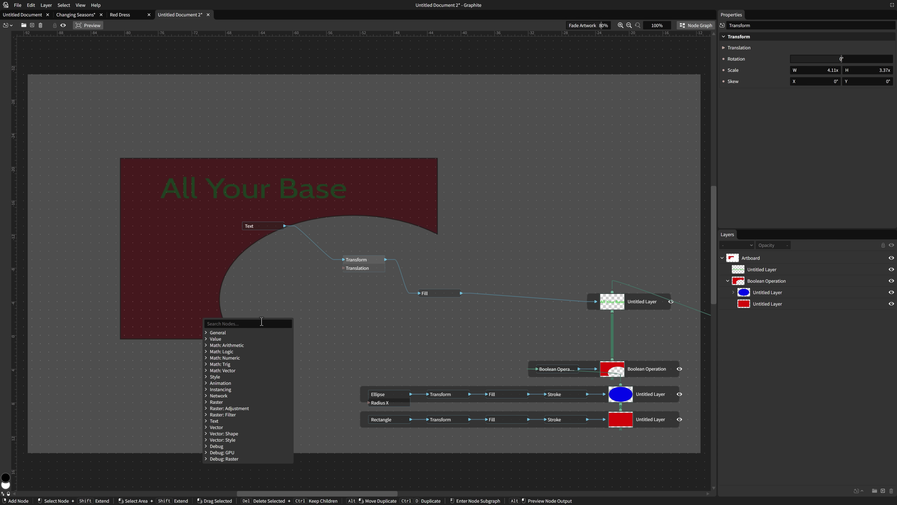
{"action": "type", "text": "random"}
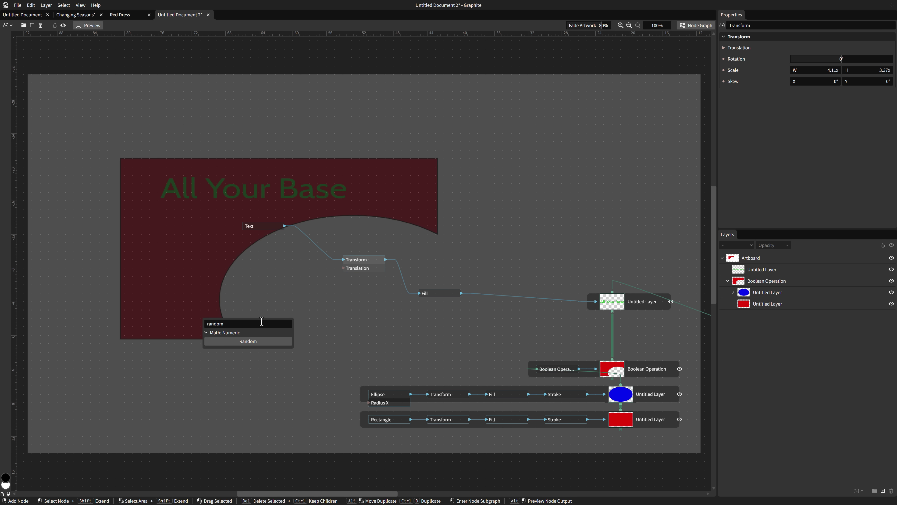
{"action": "left_click", "coordinate": [257, 337]}
{"action": "left_click_drag", "start_coordinate": [251, 326], "coordinate": [343, 268]}
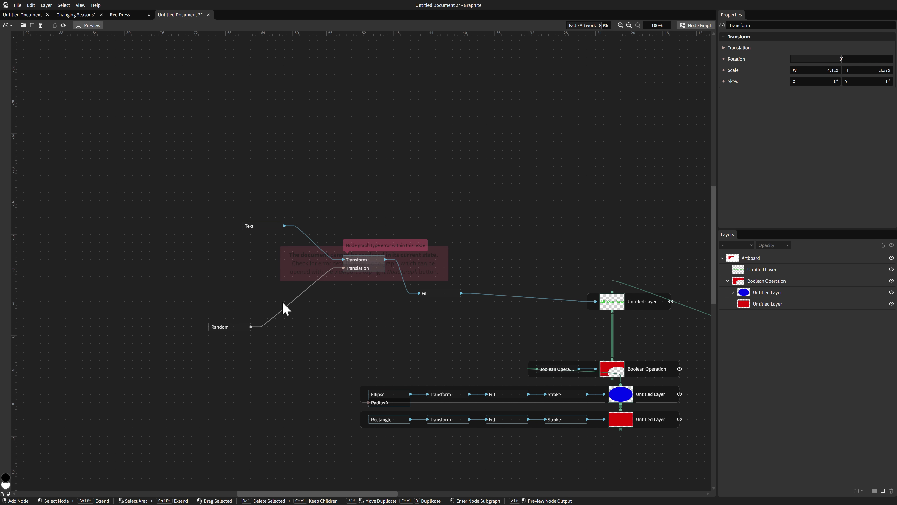
{"action": "key", "text": "ctrl+z"}
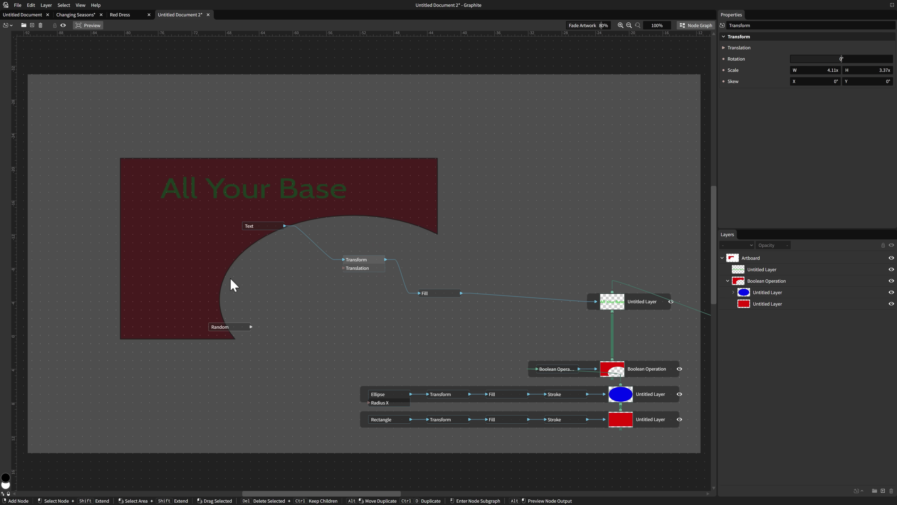
{"action": "left_click", "coordinate": [227, 327]}
{"action": "key", "text": "Delete"}
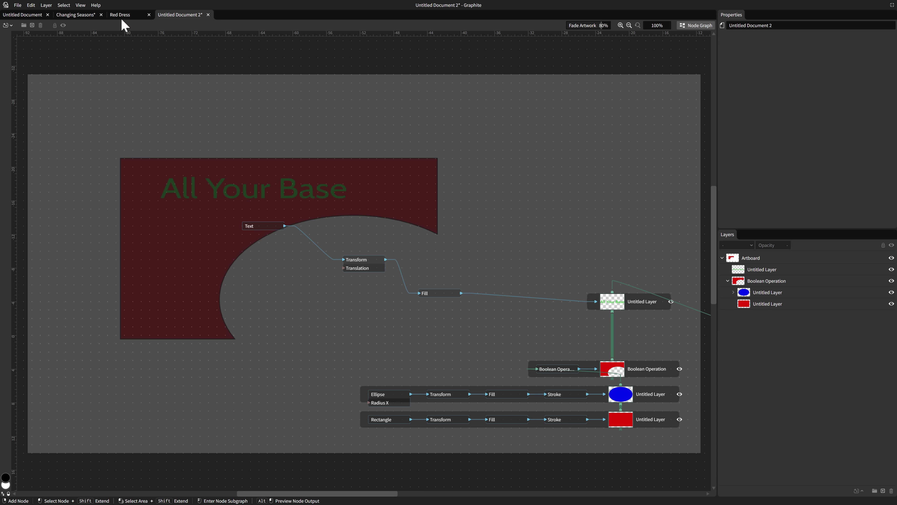
- Bring up the Red Dress artwork with the node graph closed and the view shifted down
{"action": "left_click", "coordinate": [129, 16]}
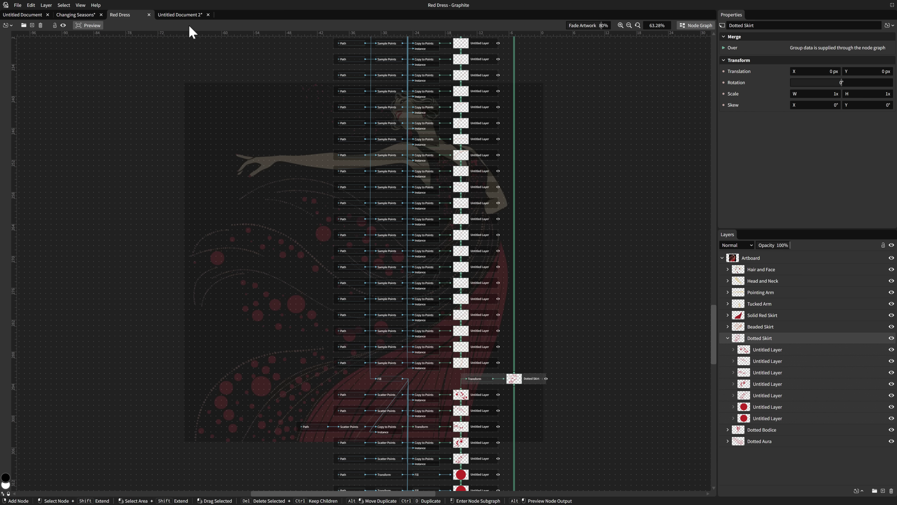
{"action": "left_click", "coordinate": [694, 25]}
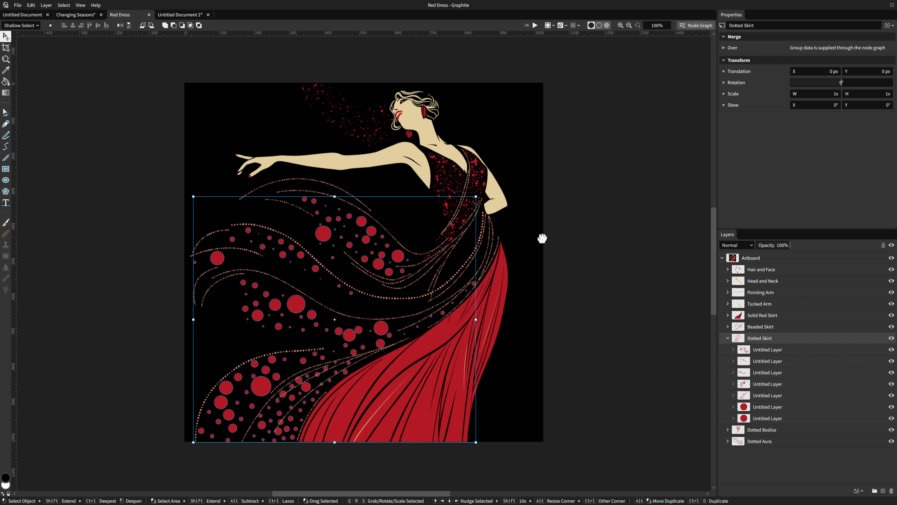
{"action": "left_click_drag", "start_coordinate": [542, 238], "coordinate": [539, 265]}
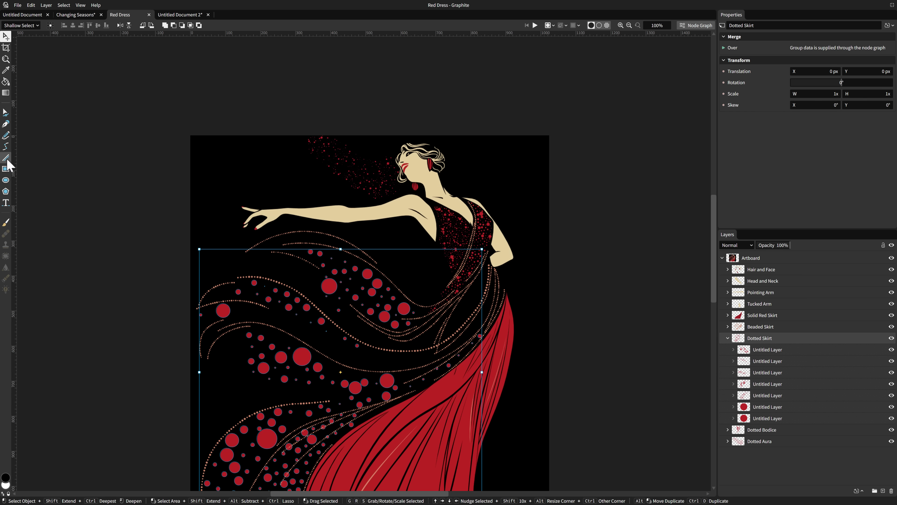
- Draw a pen path of corner and curved points beside the dancer's hand, then finish it
{"action": "left_click", "coordinate": [10, 127]}
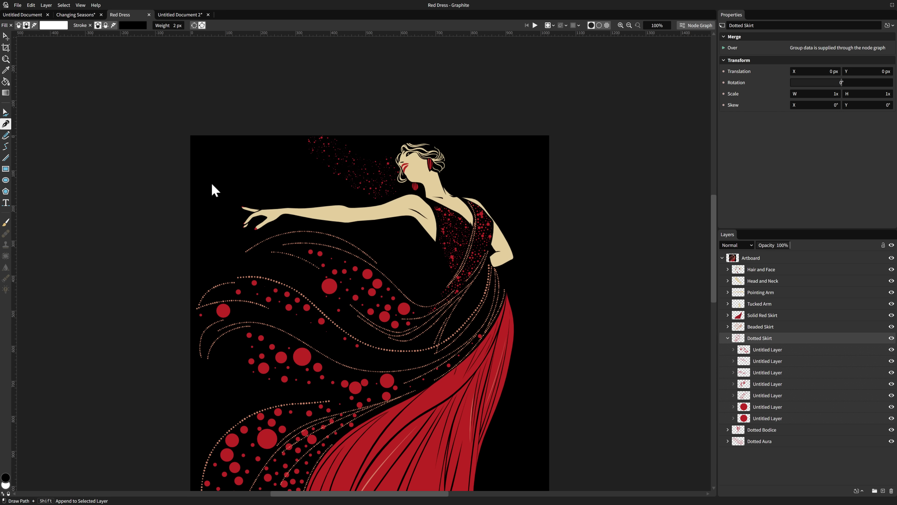
{"action": "left_click", "coordinate": [222, 140]}
{"action": "left_click", "coordinate": [232, 173]}
{"action": "left_click_drag", "start_coordinate": [267, 172], "coordinate": [326, 185]}
{"action": "left_click", "coordinate": [223, 244]}
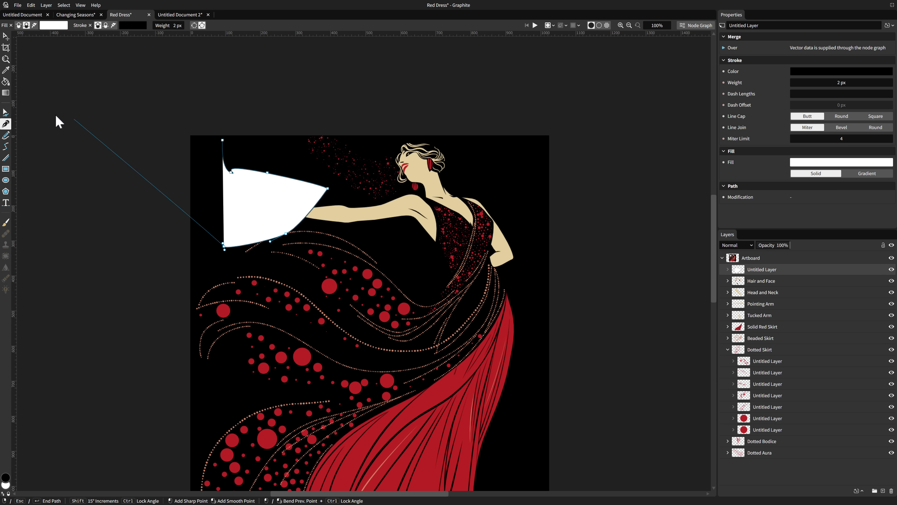
{"action": "key", "text": "F11"}
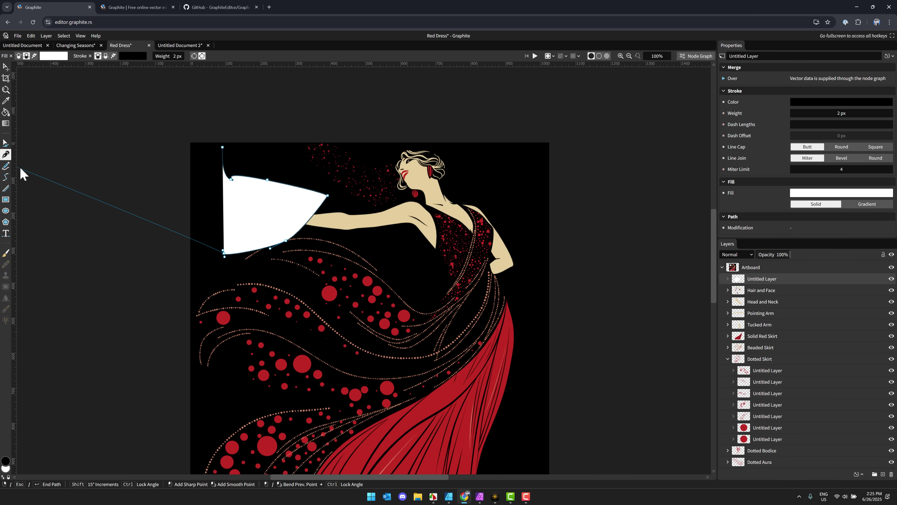
{"action": "key", "text": "Escape"}
- Draw two freehand strokes across the Red Dress artwork
{"action": "left_click", "coordinate": [6, 166]}
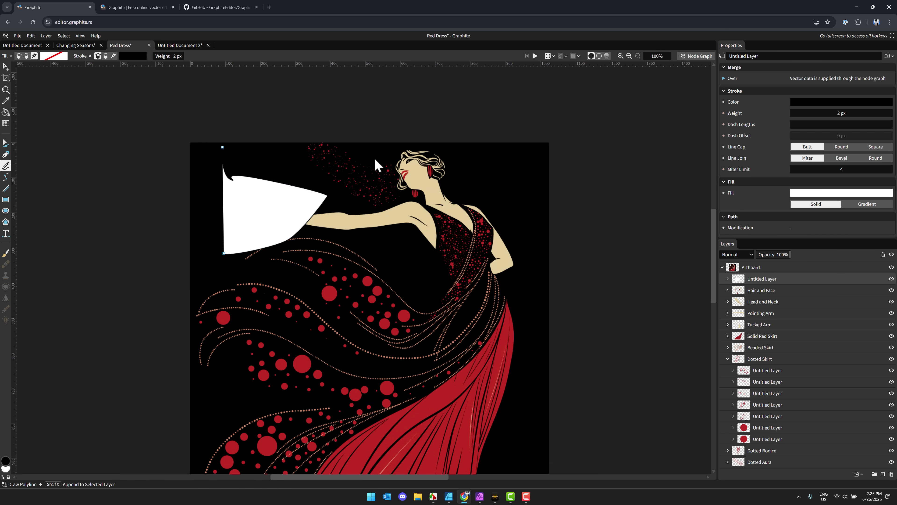
{"action": "mouse_move", "coordinate": [531, 241]}
{"action": "left_mouse_down"}
{"action": "mouse_move", "coordinate": [535, 305]}
{"action": "mouse_move", "coordinate": [508, 279]}
{"action": "left_mouse_up"}
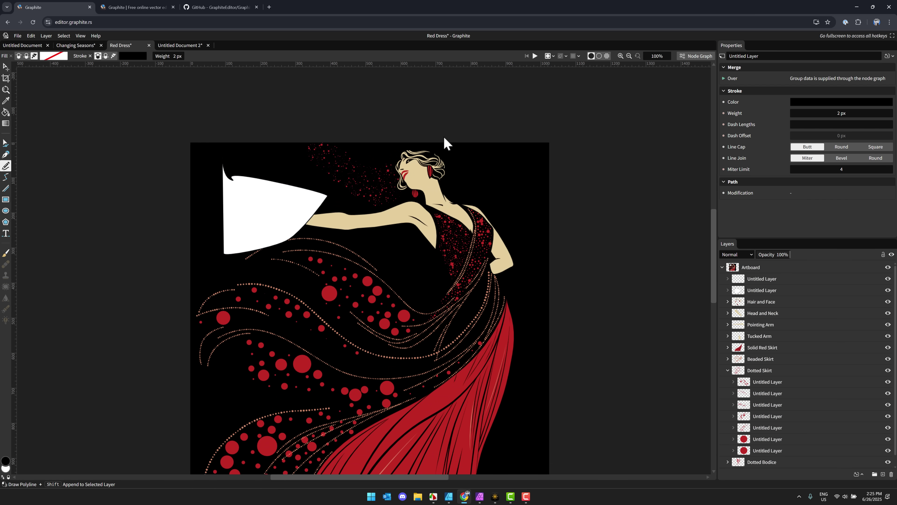
{"action": "mouse_move", "coordinate": [445, 143]}
{"action": "left_mouse_down"}
{"action": "mouse_move", "coordinate": [497, 196]}
{"action": "mouse_move", "coordinate": [496, 248]}
{"action": "left_mouse_up"}
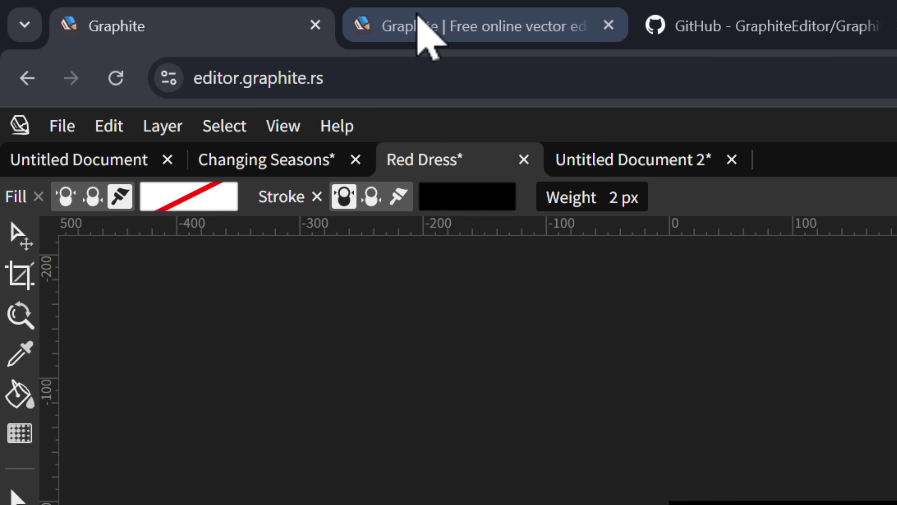
- Open the 'Graphite | Free online vector editor' tab and scroll to the Desktop-first and web-ready section
{"action": "left_click", "coordinate": [419, 26]}
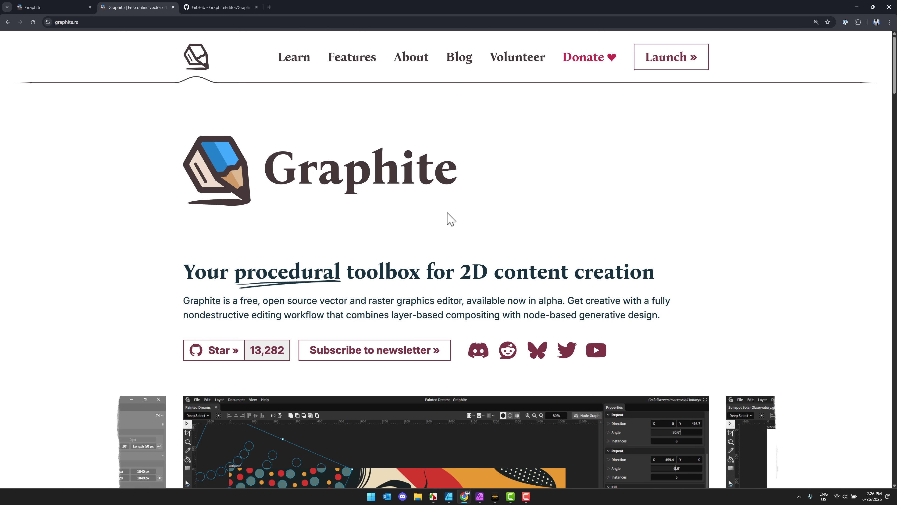
{"action": "scroll", "coordinate": [453, 206], "scroll_direction": "down", "scroll_amount": 2}
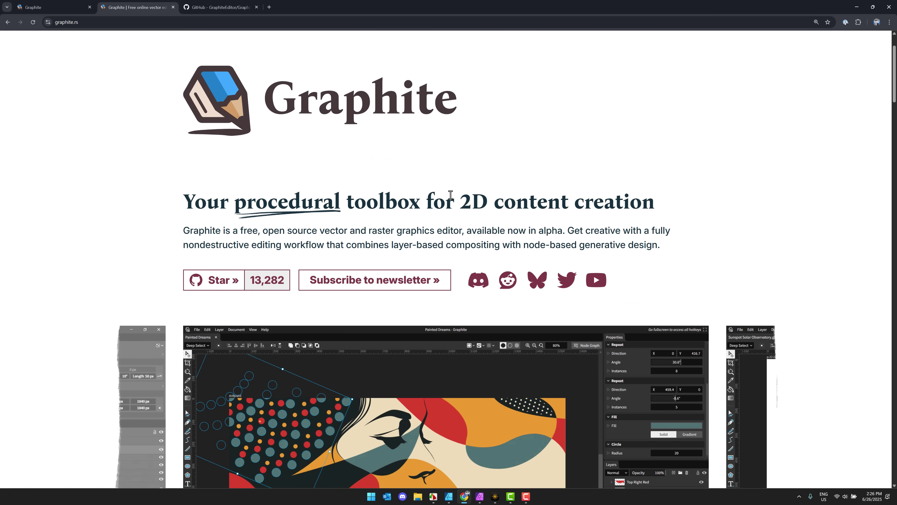
{"action": "scroll", "coordinate": [459, 196], "scroll_direction": "down", "scroll_amount": 6}
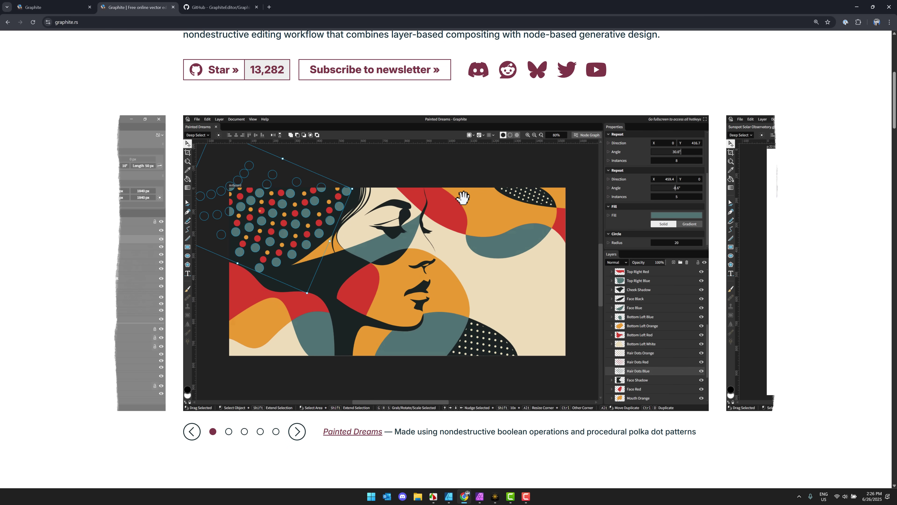
{"action": "scroll", "coordinate": [463, 197], "scroll_direction": "down", "scroll_amount": 12}
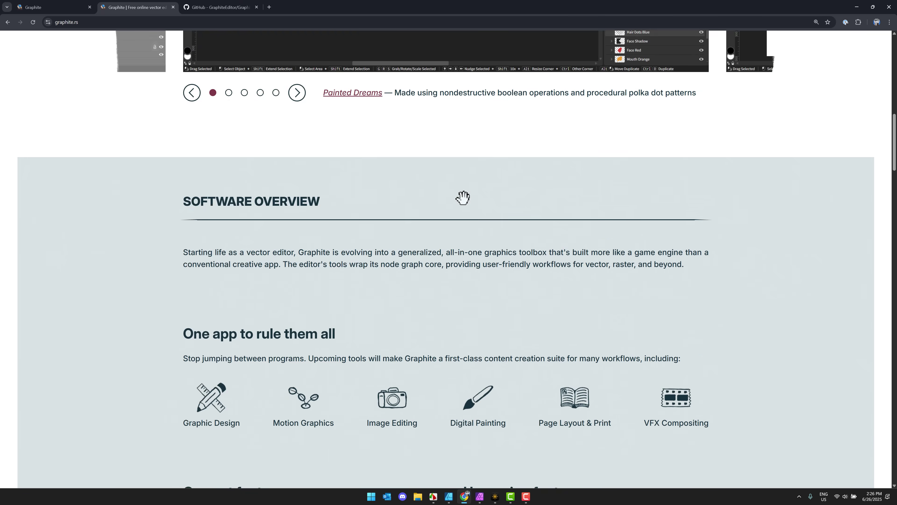
{"action": "scroll", "coordinate": [463, 198], "scroll_direction": "down", "scroll_amount": 14}
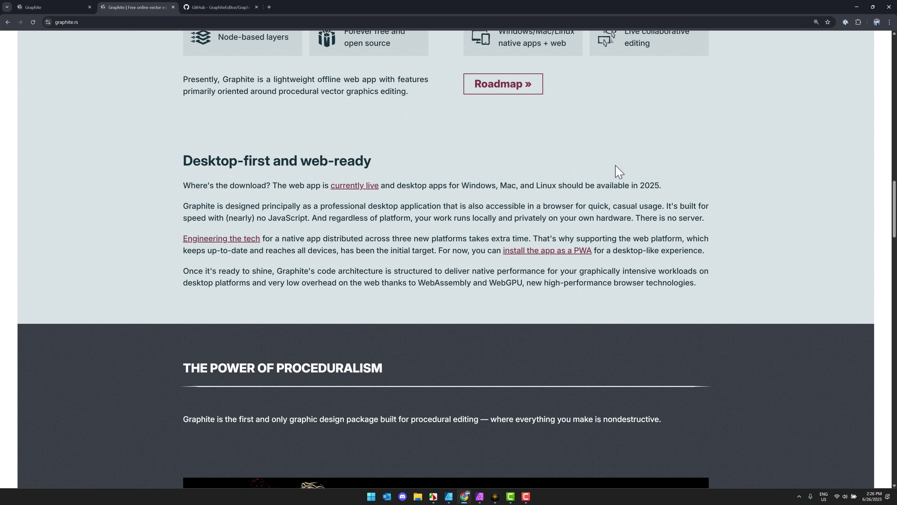
{"action": "left_click", "coordinate": [58, 7]}
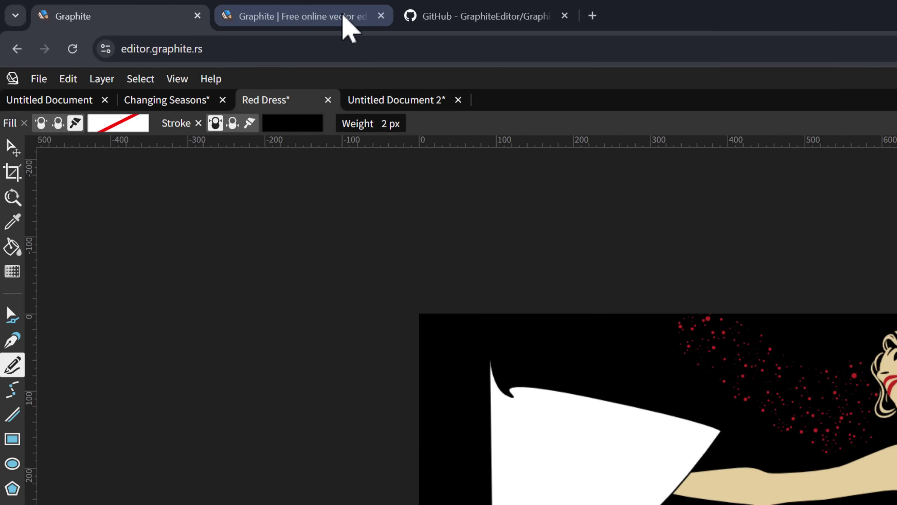
{"action": "left_click", "coordinate": [682, 34]}
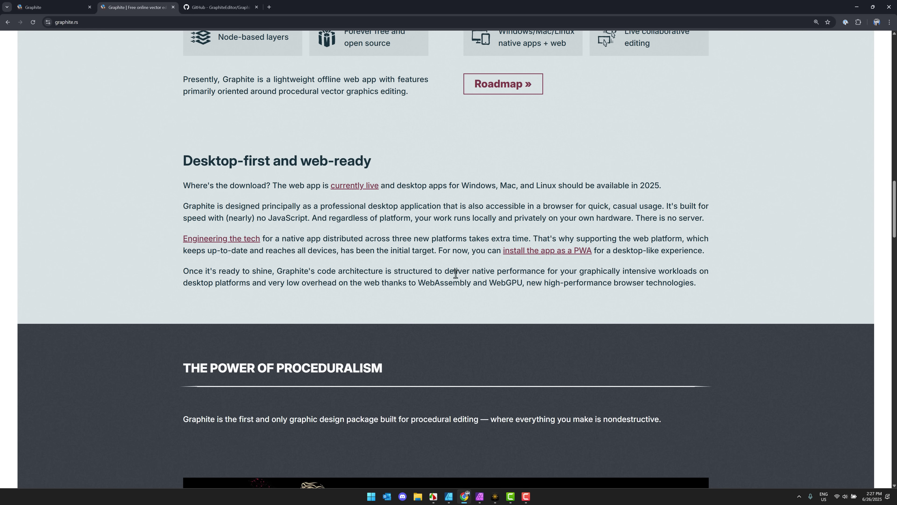
- Confirm File > Preferences with OK, then close Red Dress, discarding its changes
{"action": "left_click", "coordinate": [43, 8]}
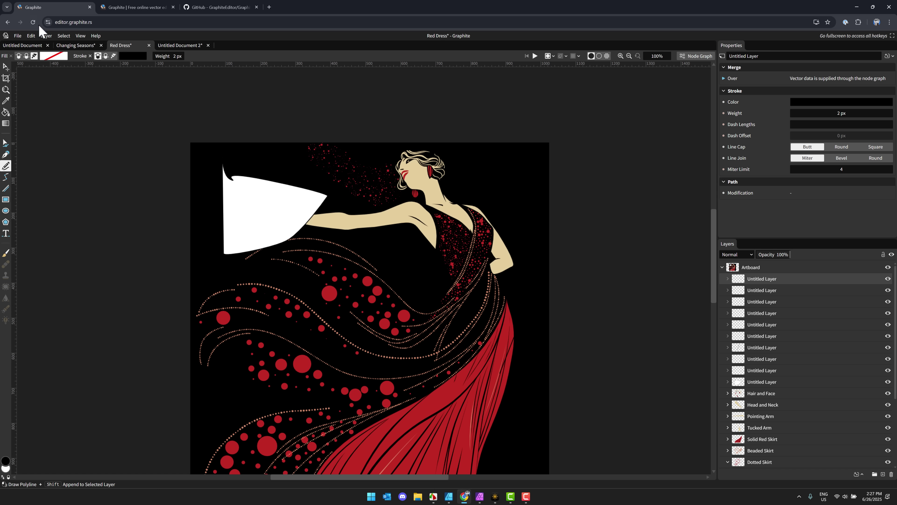
{"action": "left_click", "coordinate": [17, 36]}
{"action": "left_click", "coordinate": [39, 119]}
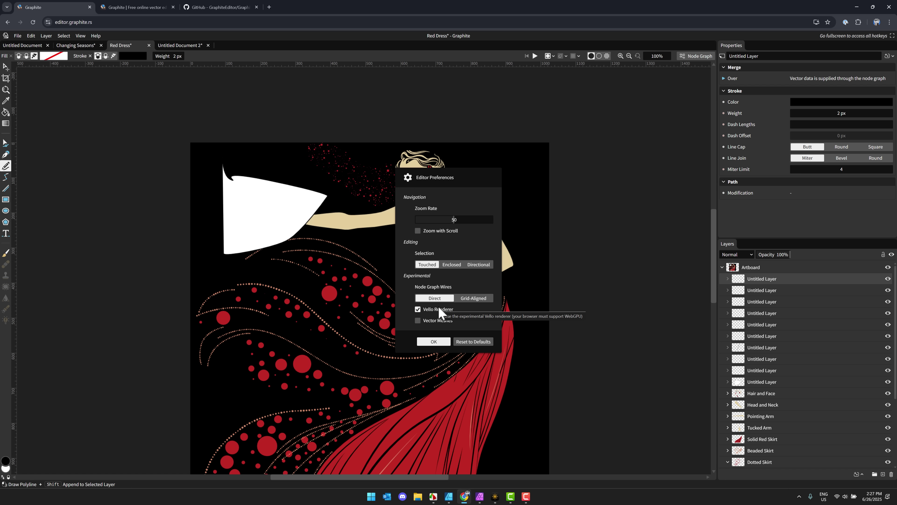
{"action": "left_click", "coordinate": [438, 340]}
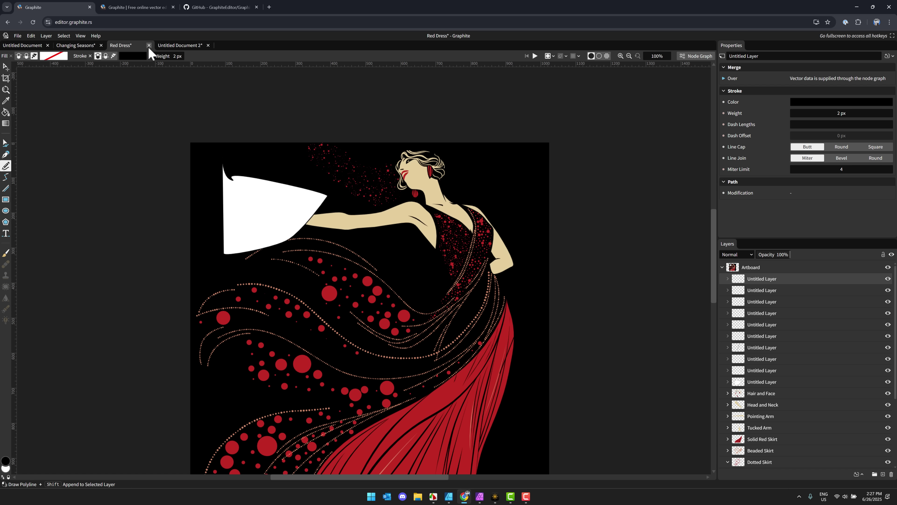
{"action": "left_click", "coordinate": [148, 45]}
{"action": "left_click", "coordinate": [448, 285]}
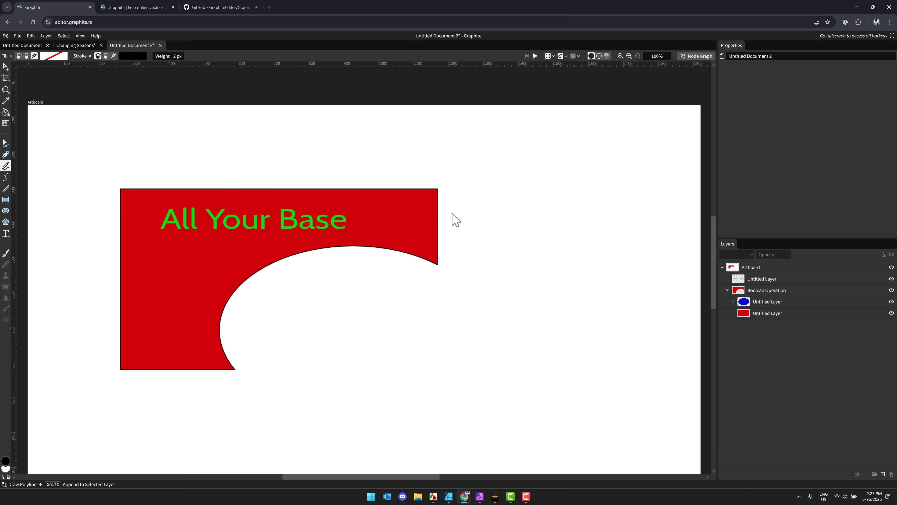
- Switch to the graphite.rs homepage tab and scroll through it, ending at the top navigation
{"action": "left_click", "coordinate": [136, 8]}
{"action": "scroll", "coordinate": [423, 237], "scroll_direction": "up", "scroll_amount": 5}
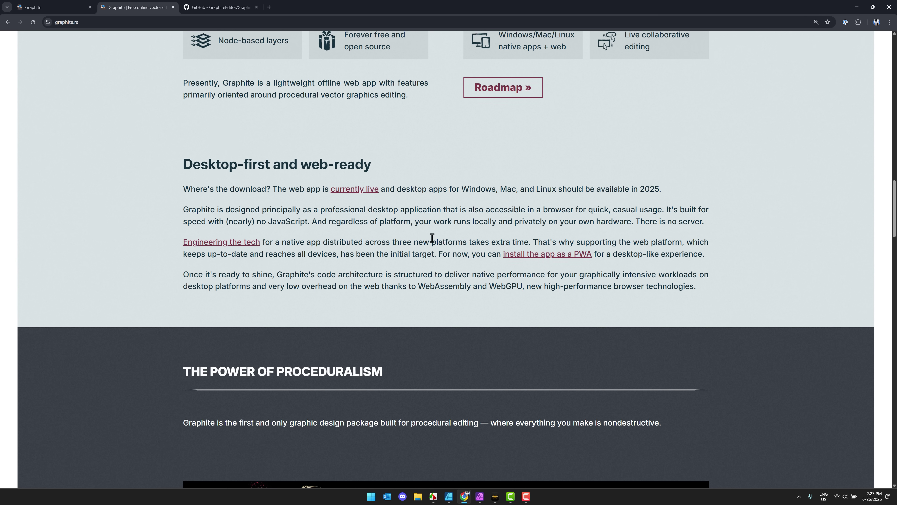
{"action": "scroll", "coordinate": [432, 238], "scroll_direction": "up", "scroll_amount": 20}
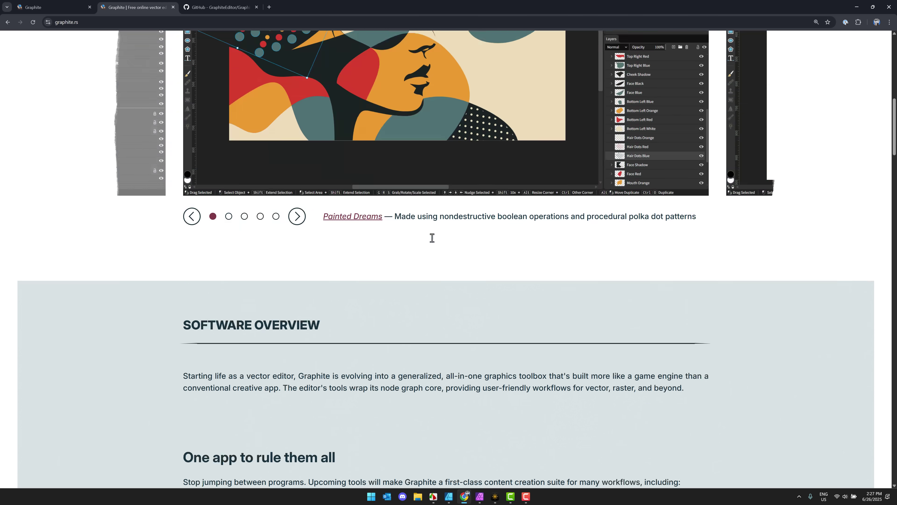
{"action": "scroll", "coordinate": [432, 237], "scroll_direction": "up", "scroll_amount": 10}
{"action": "scroll", "coordinate": [430, 237], "scroll_direction": "down", "scroll_amount": 6}
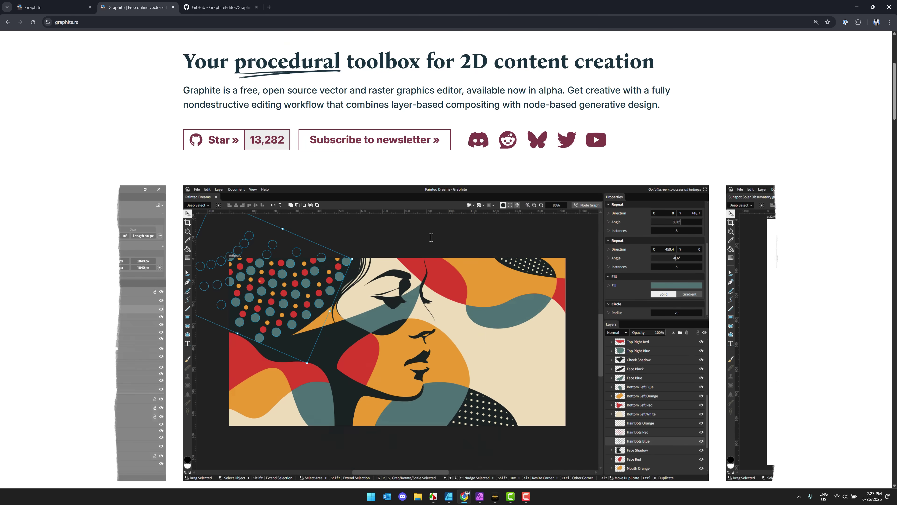
{"action": "scroll", "coordinate": [431, 237], "scroll_direction": "up", "scroll_amount": 1}
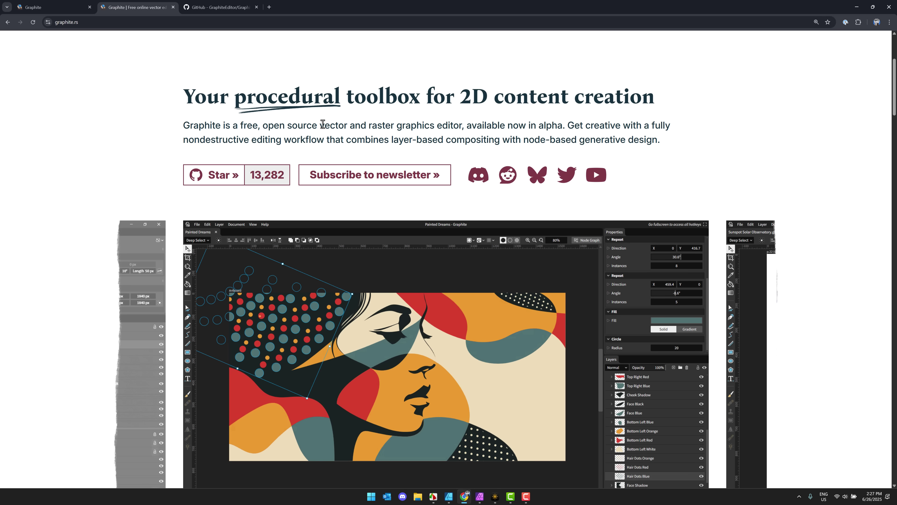
{"action": "scroll", "coordinate": [323, 124], "scroll_direction": "down", "scroll_amount": 5}
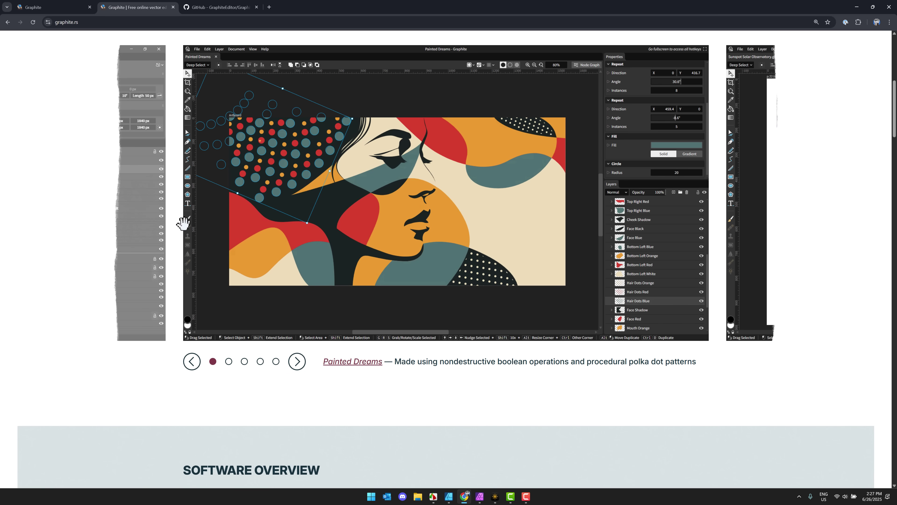
{"action": "scroll", "coordinate": [226, 284], "scroll_direction": "down", "scroll_amount": 10}
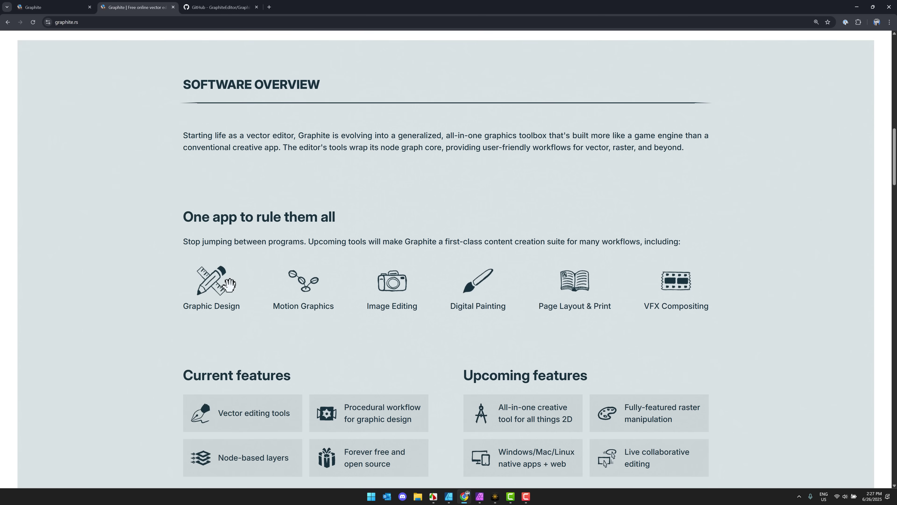
{"action": "scroll", "coordinate": [228, 284], "scroll_direction": "down", "scroll_amount": 5}
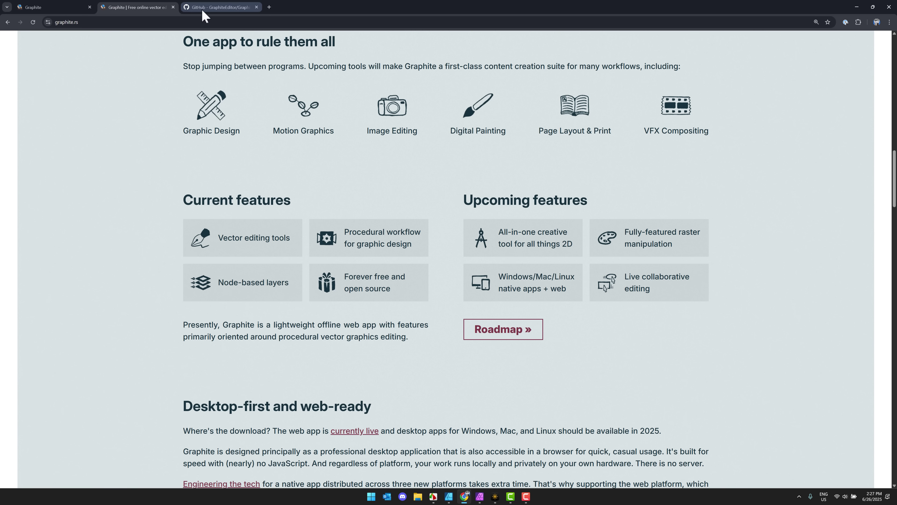
{"action": "scroll", "coordinate": [301, 206], "scroll_direction": "up", "scroll_amount": 15}
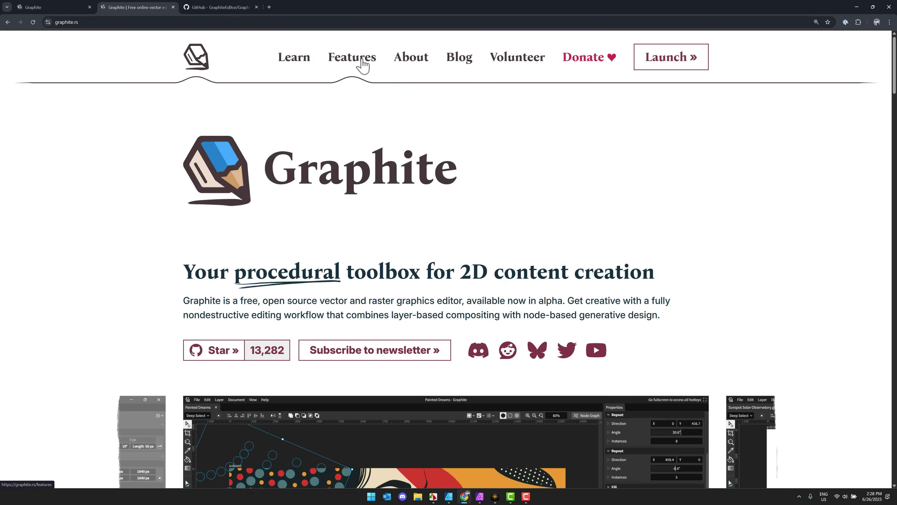
- Open the Features page and scroll down the roadmap from Alpha 4, highlighting some roadmap text
{"action": "left_click", "coordinate": [363, 66]}
{"action": "scroll", "coordinate": [475, 234], "scroll_direction": "down", "scroll_amount": 4}
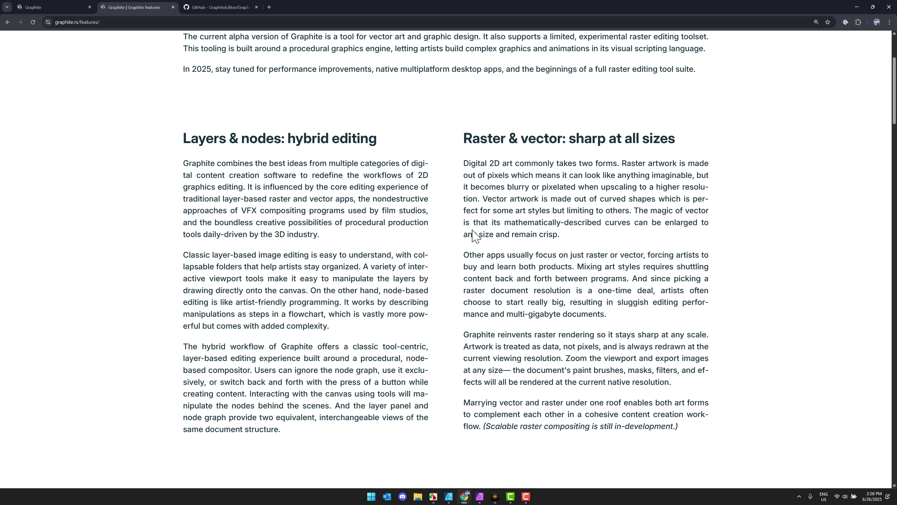
{"action": "scroll", "coordinate": [473, 233], "scroll_direction": "down", "scroll_amount": 8}
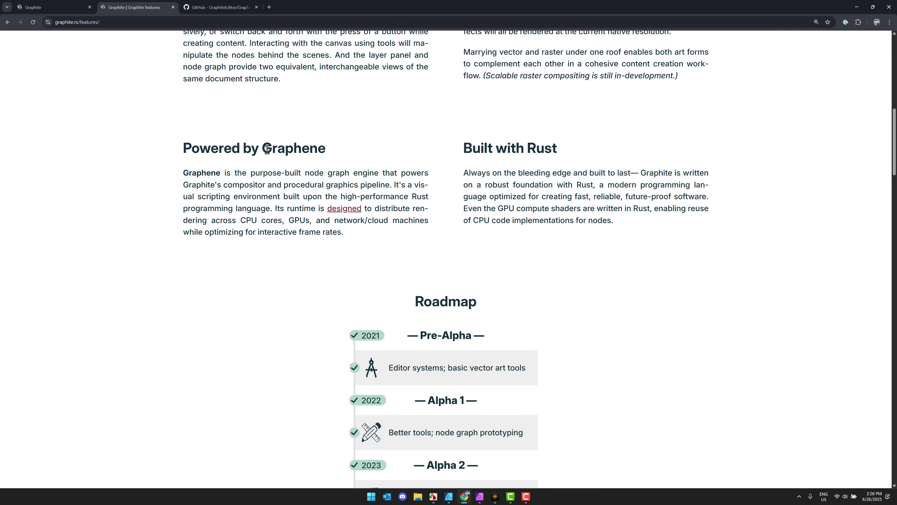
{"action": "scroll", "coordinate": [297, 167], "scroll_direction": "down", "scroll_amount": 4}
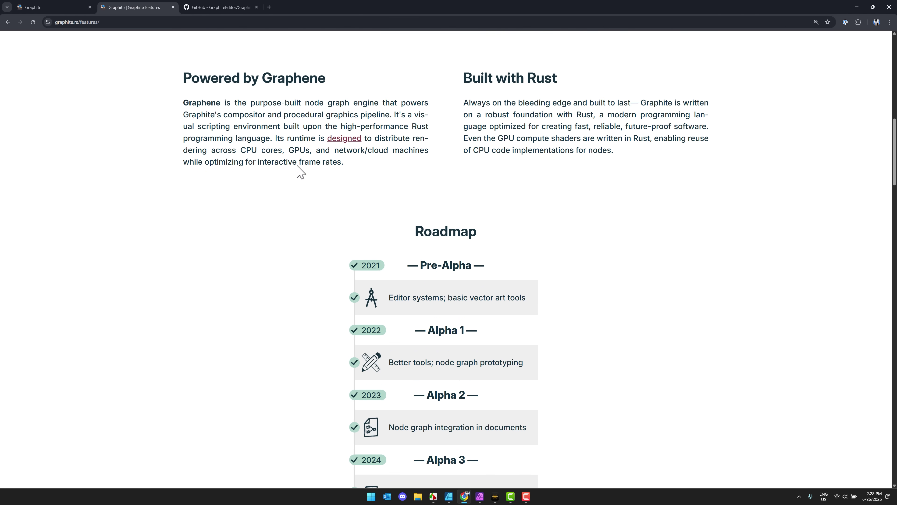
{"action": "scroll", "coordinate": [296, 165], "scroll_direction": "down", "scroll_amount": 2}
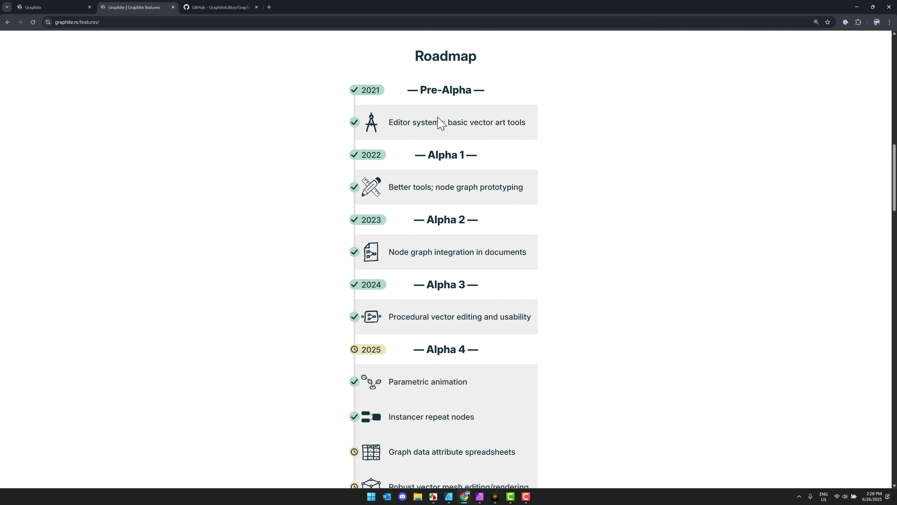
{"action": "left_click_drag", "start_coordinate": [498, 361], "coordinate": [300, 340]}
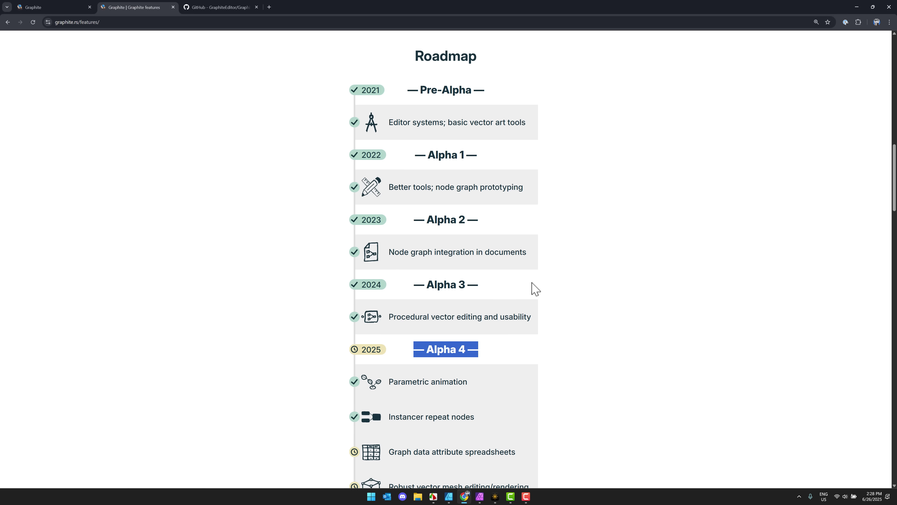
{"action": "scroll", "coordinate": [543, 295], "scroll_direction": "down", "scroll_amount": 1}
{"action": "scroll", "coordinate": [543, 295], "scroll_direction": "down", "scroll_amount": 1}
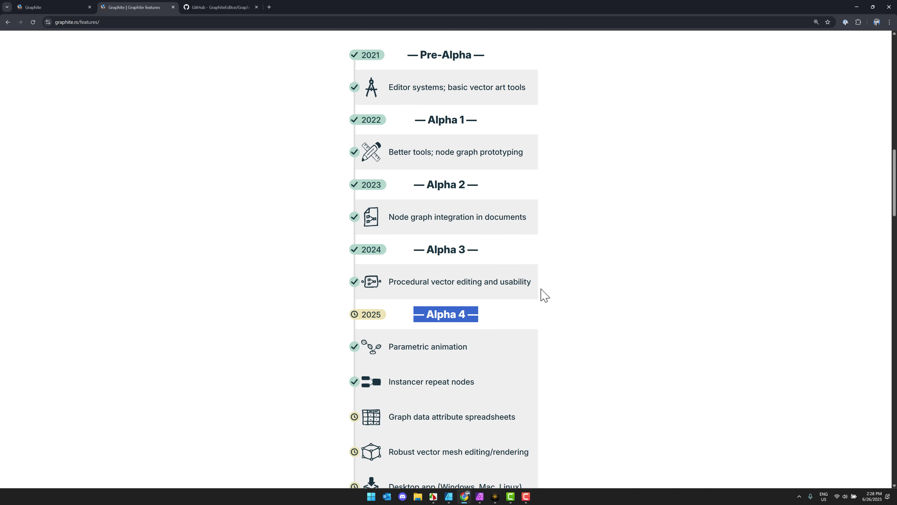
{"action": "scroll", "coordinate": [543, 294], "scroll_direction": "down", "scroll_amount": 3}
{"action": "left_click_drag", "start_coordinate": [505, 278], "coordinate": [397, 270]}
{"action": "left_click", "coordinate": [397, 272]}
- Highlight the Desktop app (Windows, Mac, Linux) roadmap item
{"action": "scroll", "coordinate": [468, 277], "scroll_direction": "down", "scroll_amount": 2}
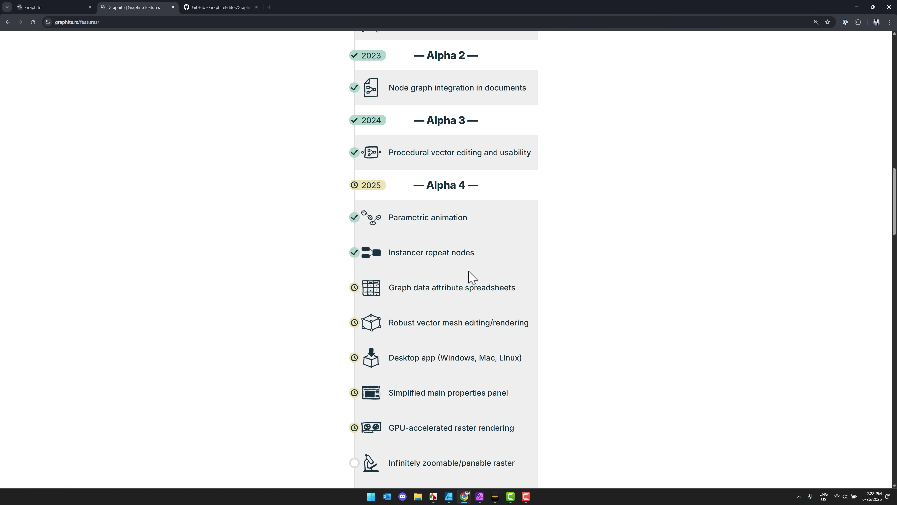
{"action": "scroll", "coordinate": [459, 271], "scroll_direction": "down", "scroll_amount": 2}
{"action": "left_click_drag", "start_coordinate": [557, 240], "coordinate": [382, 238]}
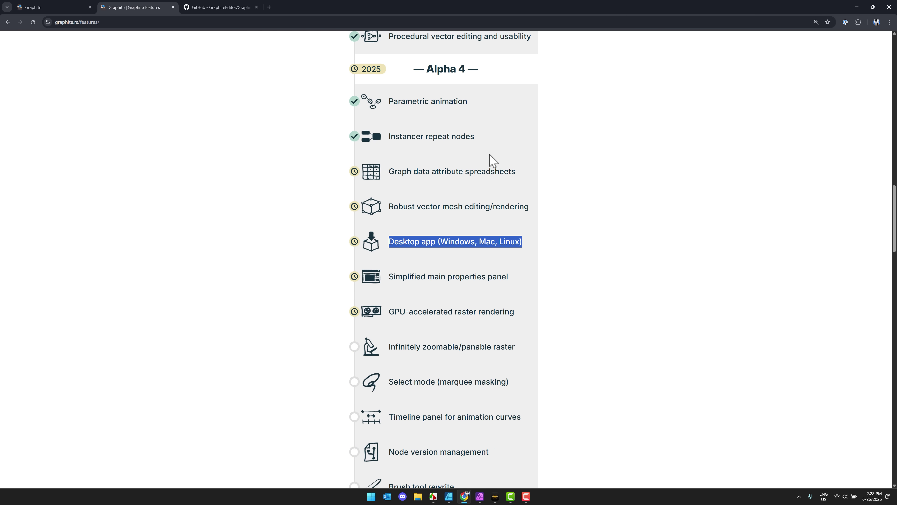
- Scroll past the 1.0 Release to the footer, then back up to the page header
{"action": "scroll", "coordinate": [498, 209], "scroll_direction": "down", "scroll_amount": 4}
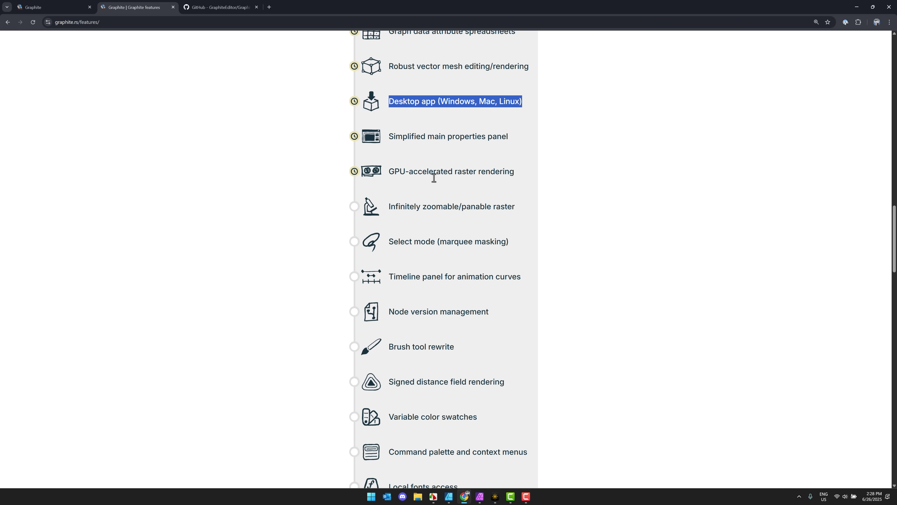
{"action": "scroll", "coordinate": [434, 178], "scroll_direction": "down", "scroll_amount": 1}
{"action": "scroll", "coordinate": [436, 189], "scroll_direction": "down", "scroll_amount": 2}
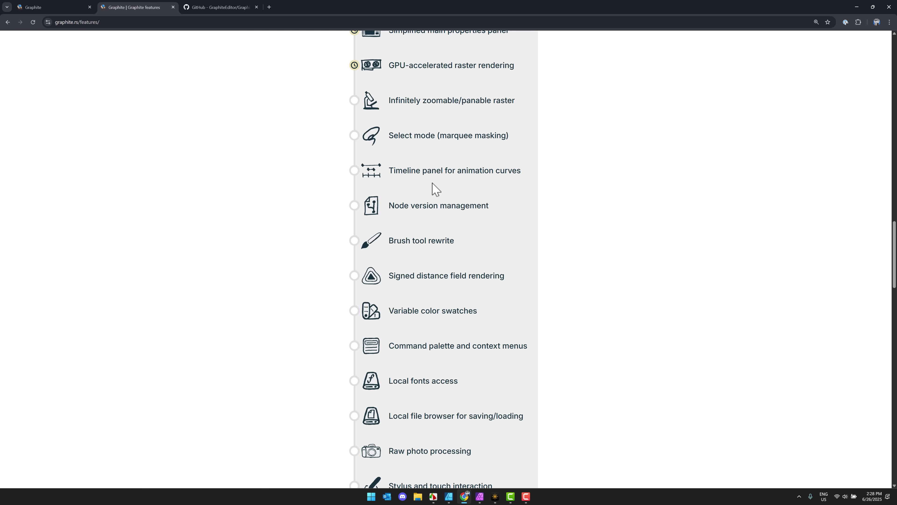
{"action": "scroll", "coordinate": [432, 198], "scroll_direction": "down", "scroll_amount": 6}
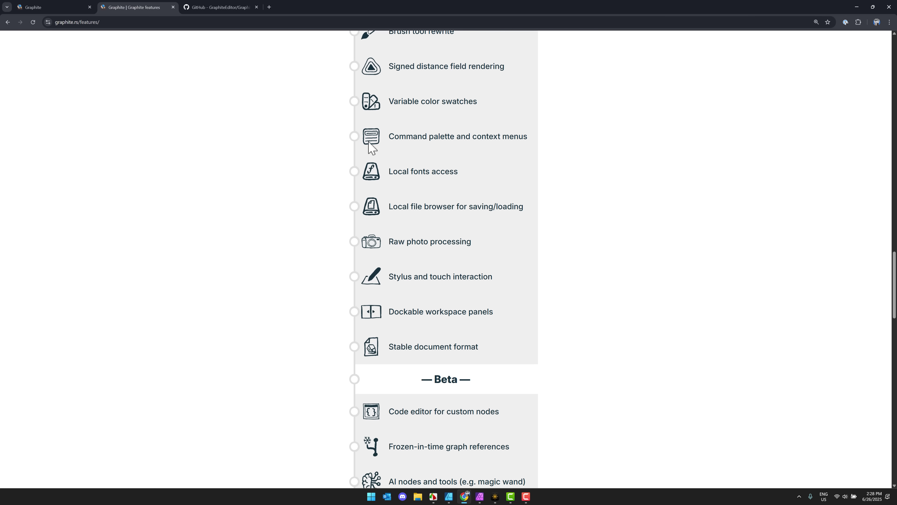
{"action": "scroll", "coordinate": [438, 293], "scroll_direction": "down", "scroll_amount": 7}
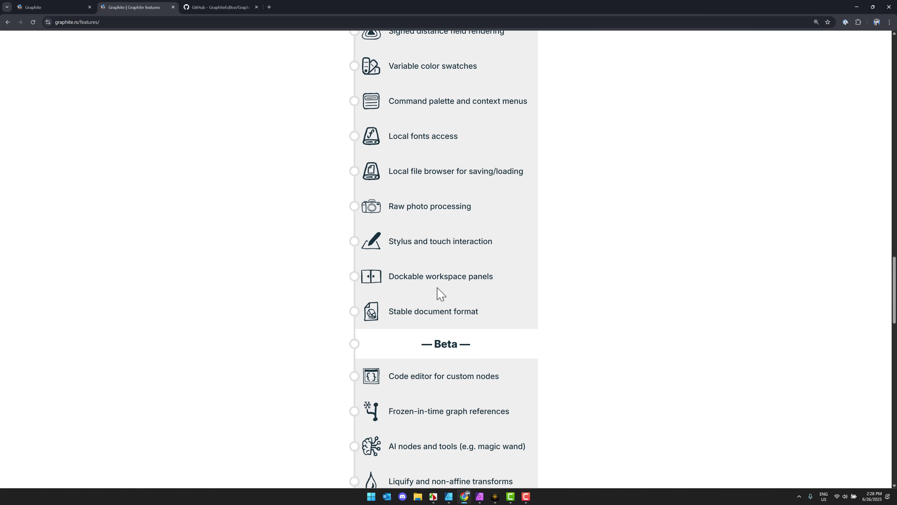
{"action": "scroll", "coordinate": [437, 289], "scroll_direction": "down", "scroll_amount": 1}
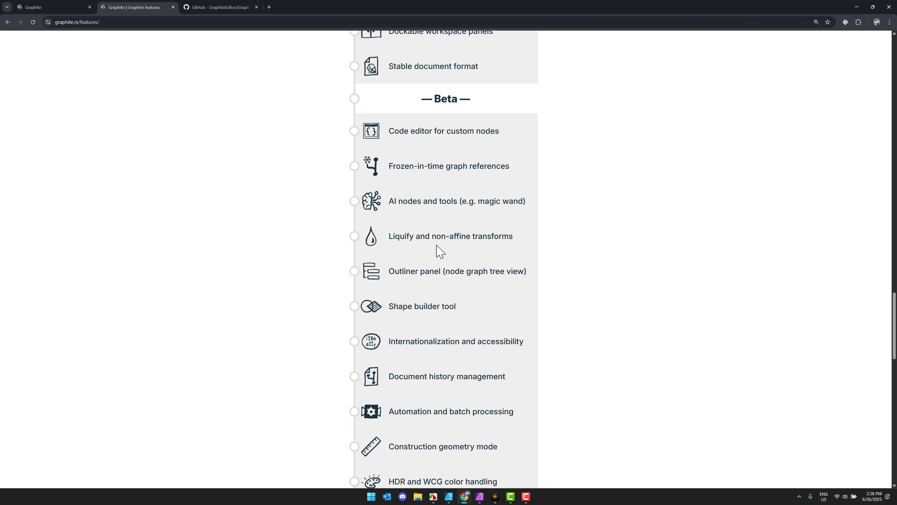
{"action": "scroll", "coordinate": [402, 306], "scroll_direction": "down", "scroll_amount": 6}
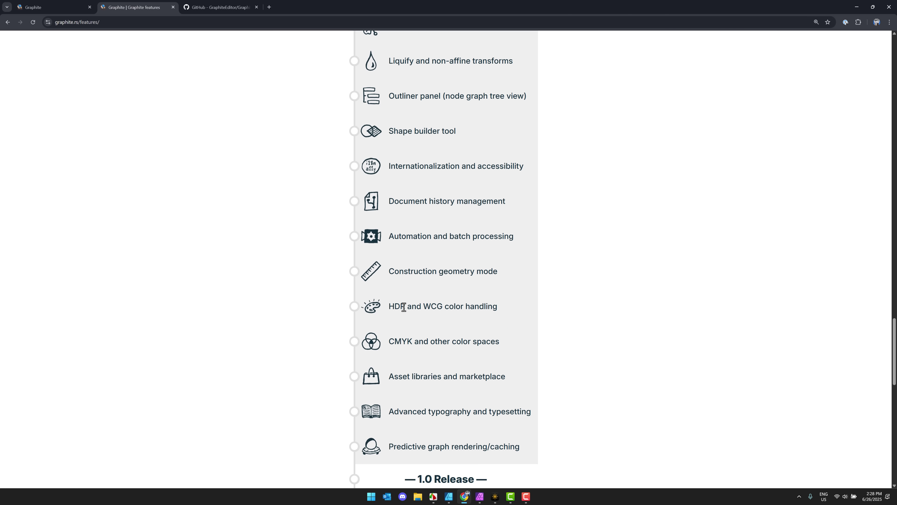
{"action": "scroll", "coordinate": [403, 307], "scroll_direction": "down", "scroll_amount": 2}
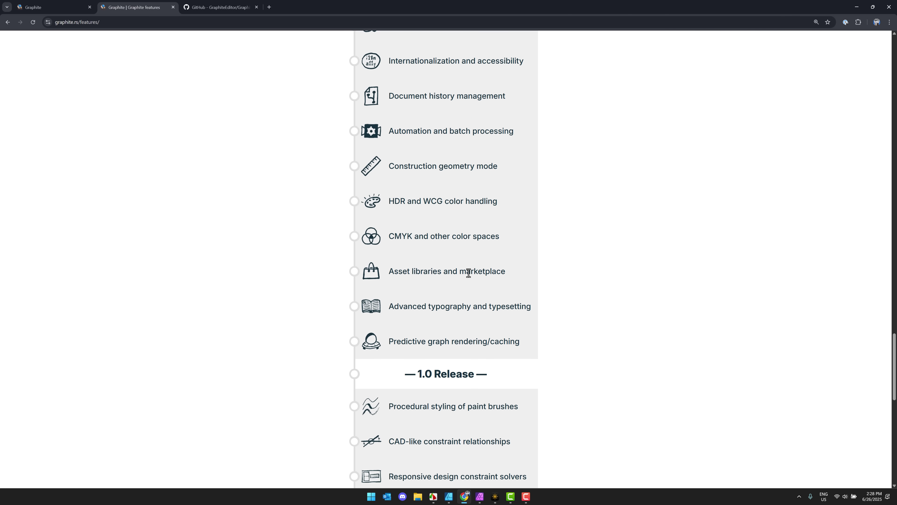
{"action": "scroll", "coordinate": [465, 287], "scroll_direction": "down", "scroll_amount": 3}
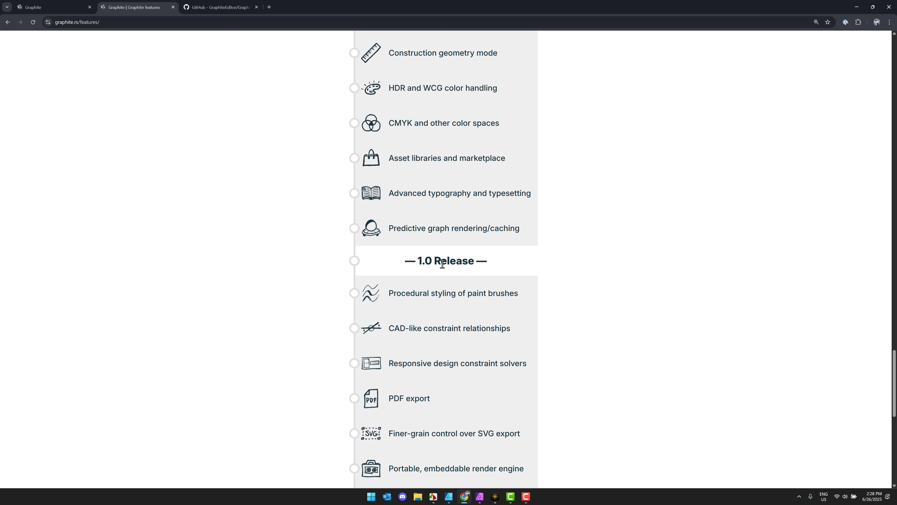
{"action": "scroll", "coordinate": [442, 263], "scroll_direction": "down", "scroll_amount": 3}
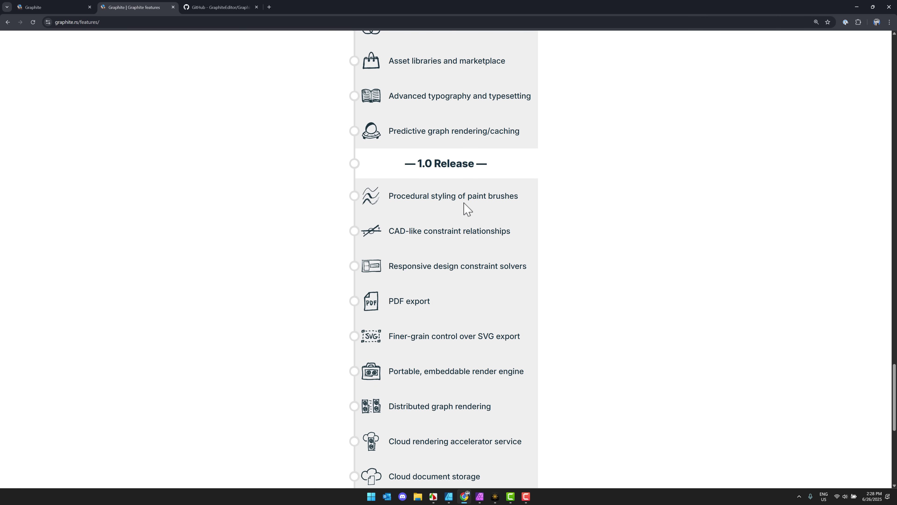
{"action": "scroll", "coordinate": [424, 205], "scroll_direction": "down", "scroll_amount": 2}
{"action": "scroll", "coordinate": [446, 185], "scroll_direction": "down", "scroll_amount": 3}
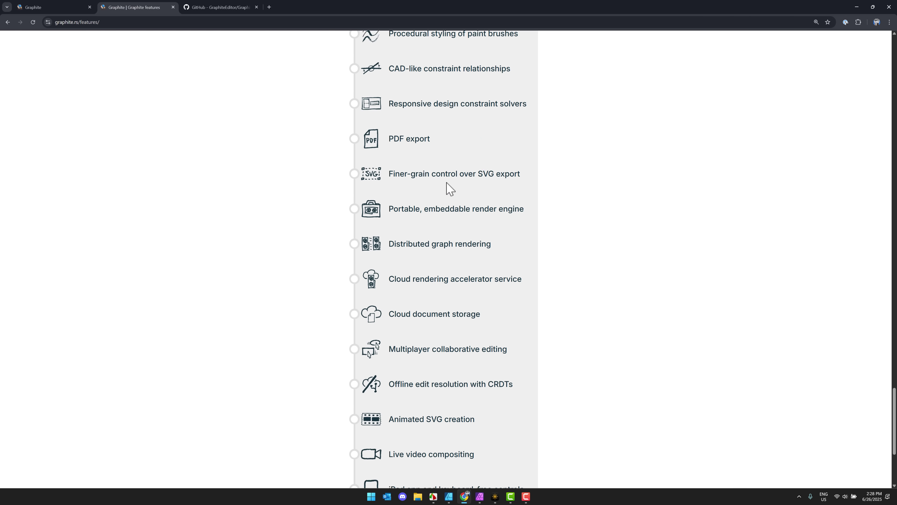
{"action": "scroll", "coordinate": [424, 190], "scroll_direction": "down", "scroll_amount": 4}
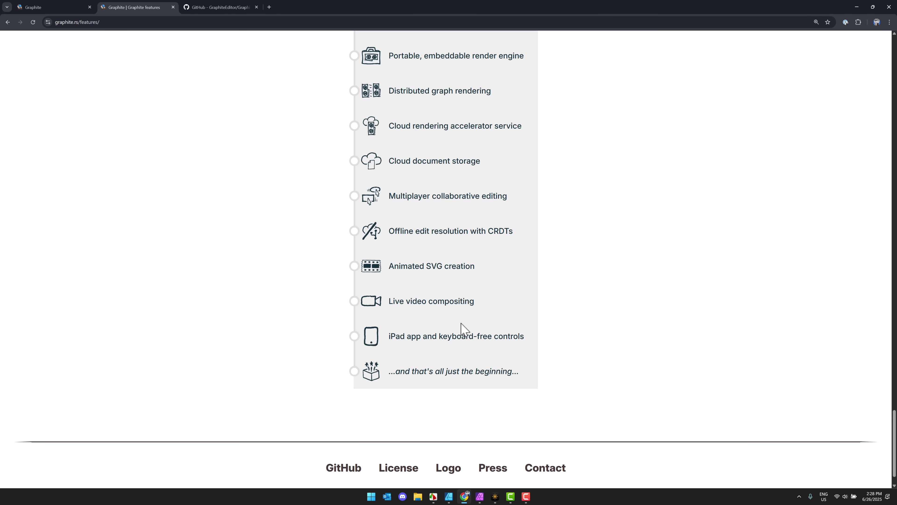
{"action": "scroll", "coordinate": [514, 332], "scroll_direction": "up", "scroll_amount": 7}
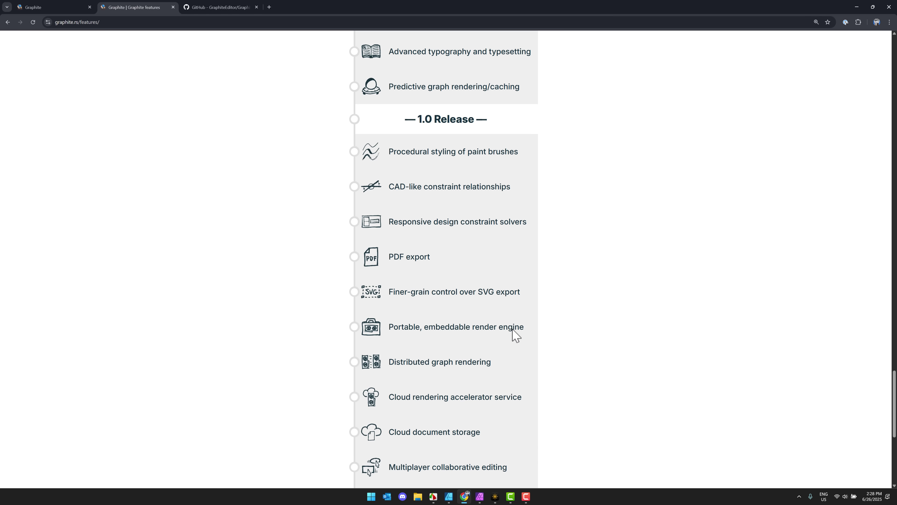
{"action": "scroll", "coordinate": [514, 332], "scroll_direction": "up", "scroll_amount": 20}
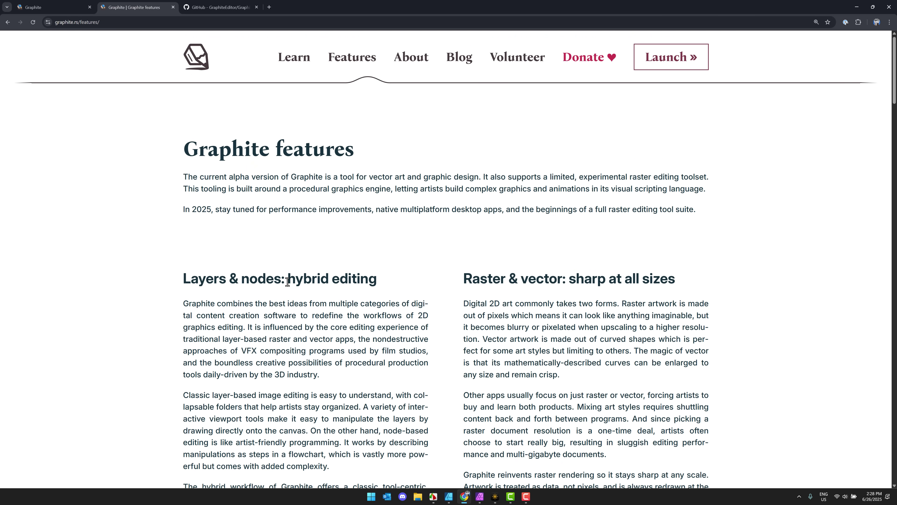
{"action": "scroll", "coordinate": [288, 282], "scroll_direction": "down", "scroll_amount": 7}
{"action": "scroll", "coordinate": [287, 272], "scroll_direction": "up", "scroll_amount": 8}
- View the All Your Base artwork's PNG, JPG and SVG export settings, then cancel
{"action": "left_click", "coordinate": [36, 8]}
{"action": "left_click", "coordinate": [19, 36]}
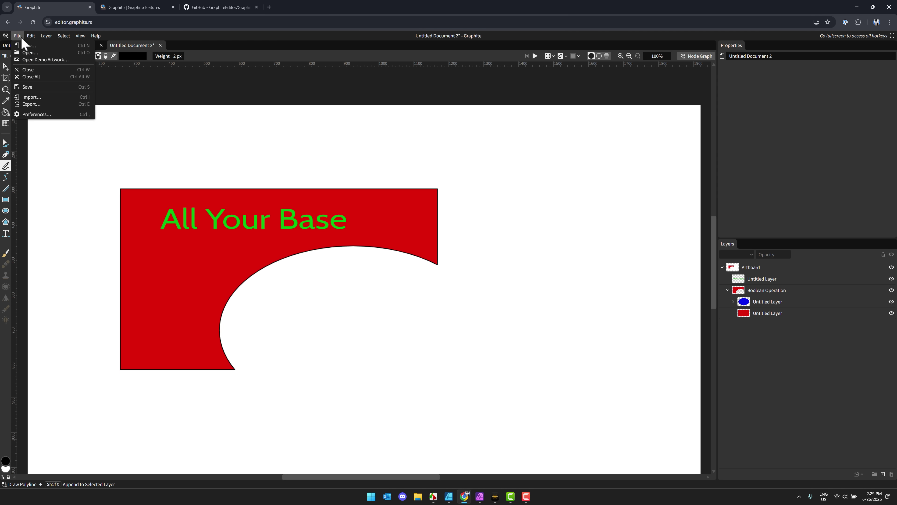
{"action": "left_click", "coordinate": [32, 104]}
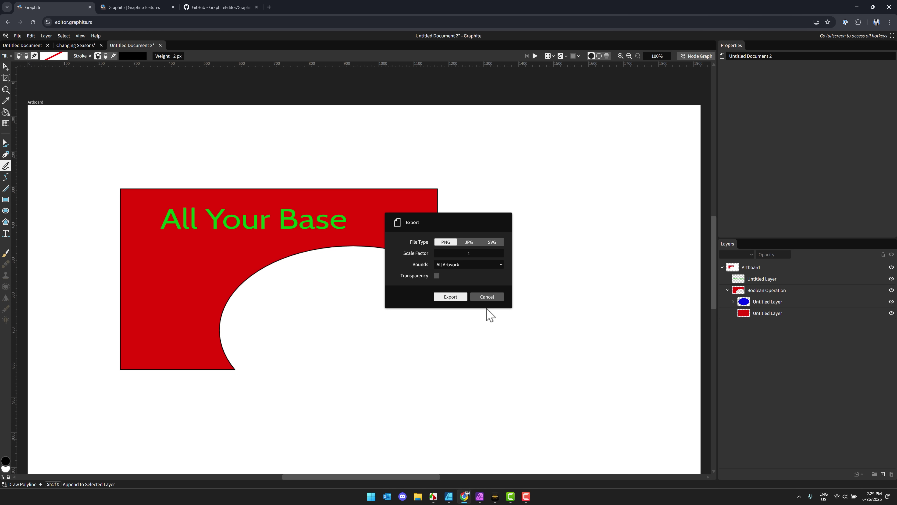
{"action": "left_click", "coordinate": [486, 296]}
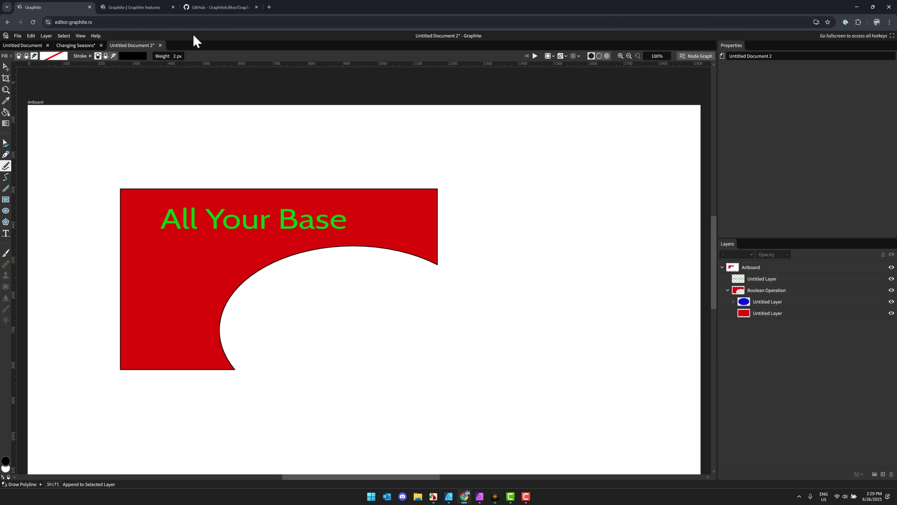
{"action": "left_click", "coordinate": [213, 7]}
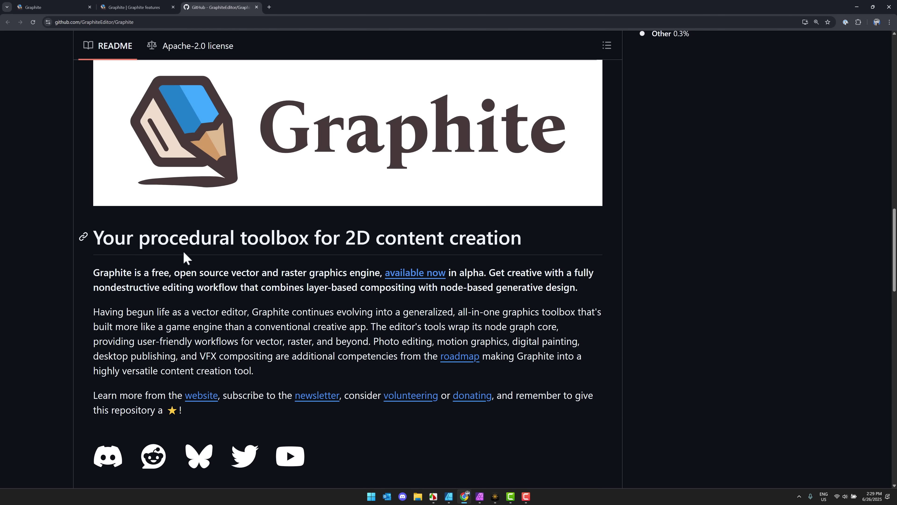
{"action": "scroll", "coordinate": [577, 306], "scroll_direction": "up", "scroll_amount": 15}
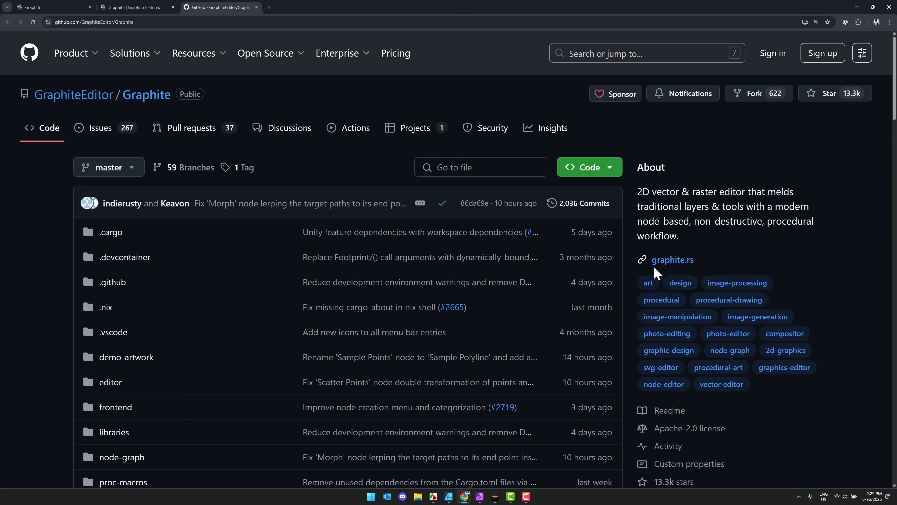
{"action": "scroll", "coordinate": [721, 276], "scroll_direction": "down", "scroll_amount": 2}
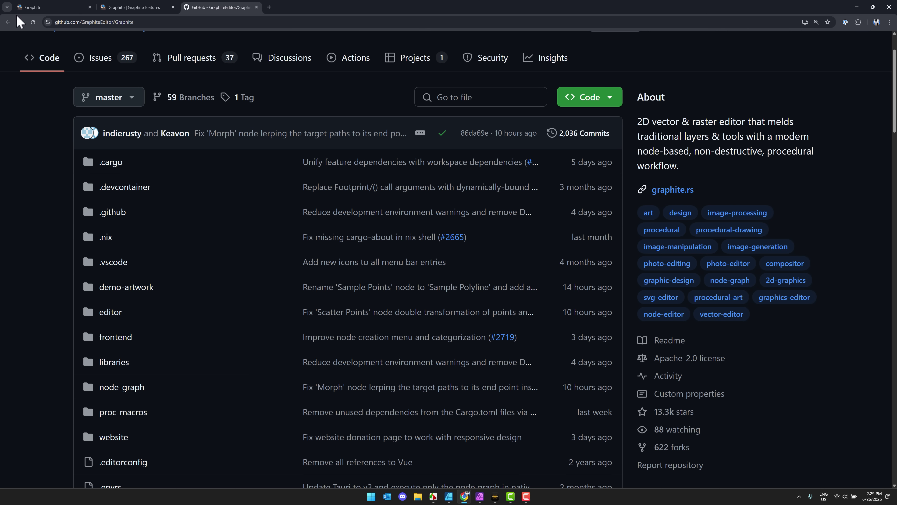
{"action": "left_click", "coordinate": [33, 22]}
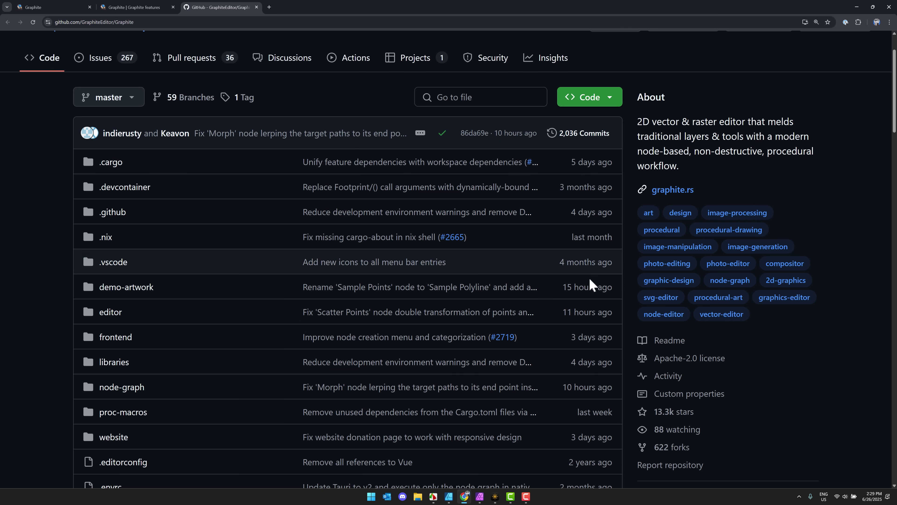
{"action": "scroll", "coordinate": [507, 184], "scroll_direction": "down", "scroll_amount": 3}
{"action": "scroll", "coordinate": [482, 157], "scroll_direction": "down", "scroll_amount": 4}
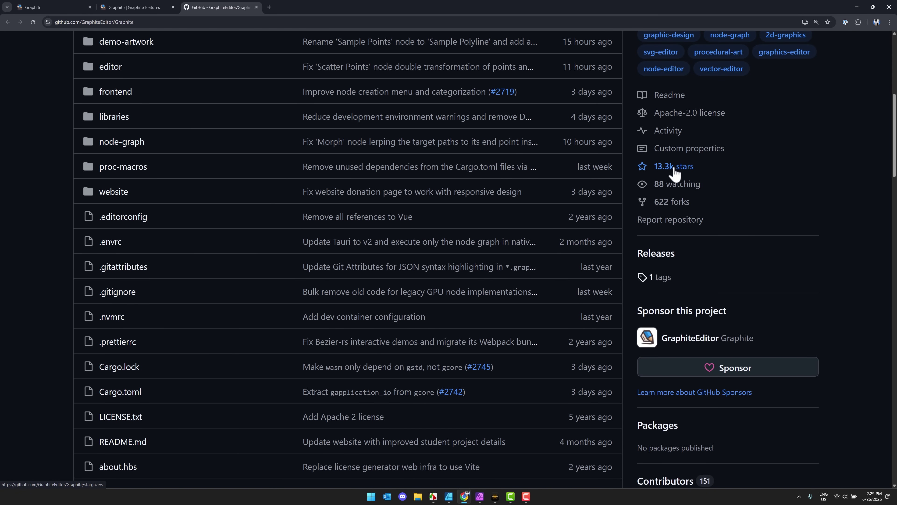
{"action": "scroll", "coordinate": [745, 186], "scroll_direction": "down", "scroll_amount": 5}
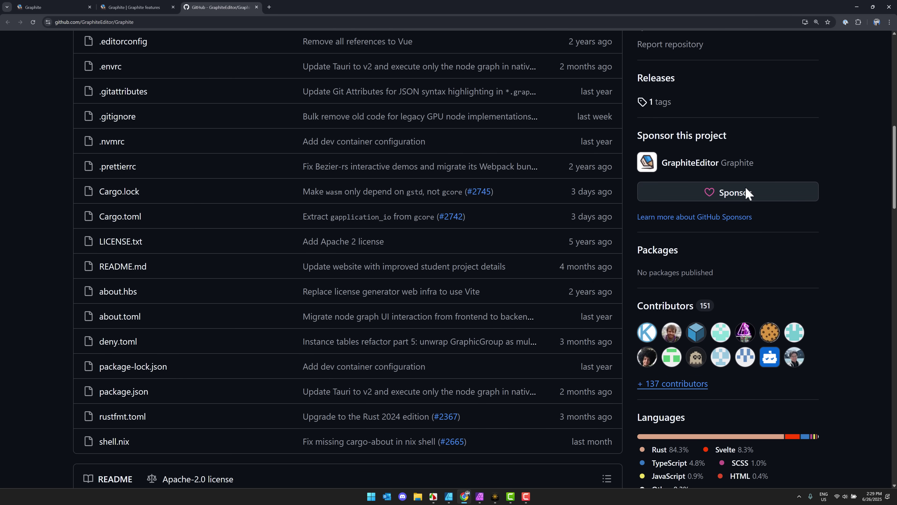
{"action": "scroll", "coordinate": [745, 193], "scroll_direction": "down", "scroll_amount": 9}
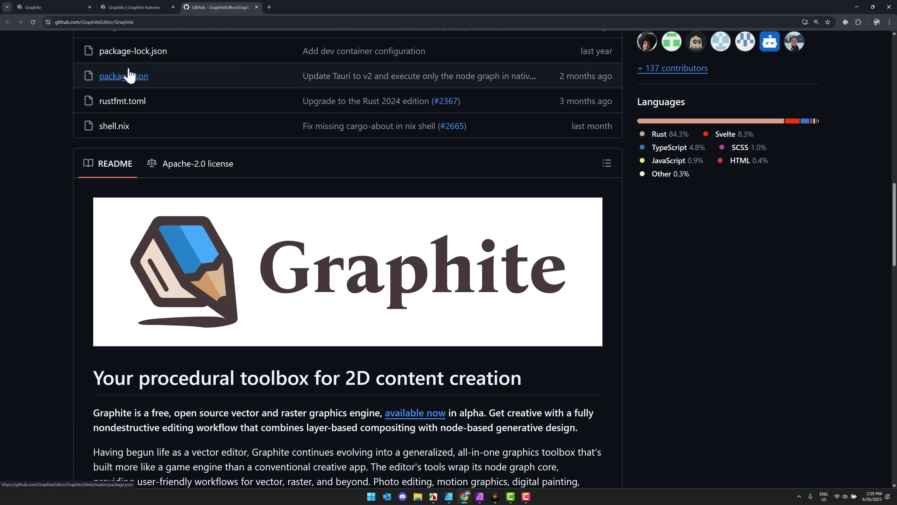
{"action": "left_click", "coordinate": [82, 7]}
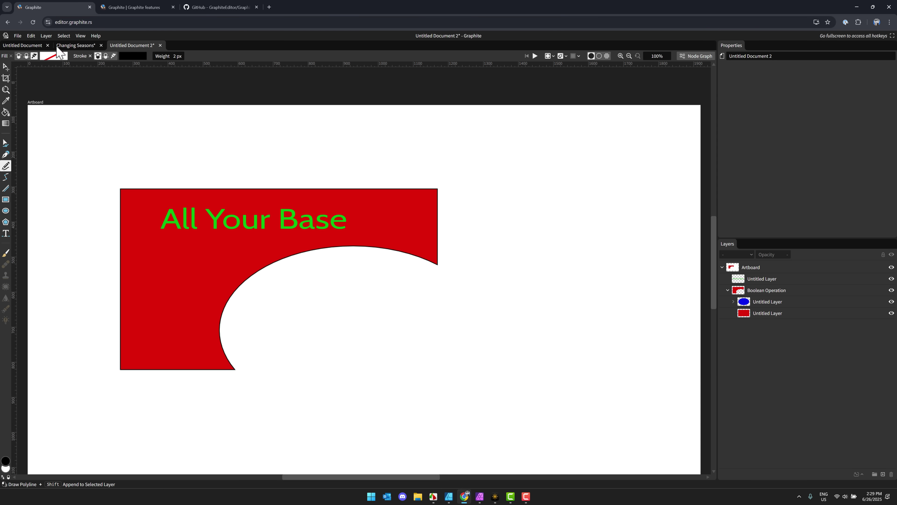
- Switch to the first Untitled Document, holding the octopus photo 6094.jpg
{"action": "left_click", "coordinate": [33, 47]}
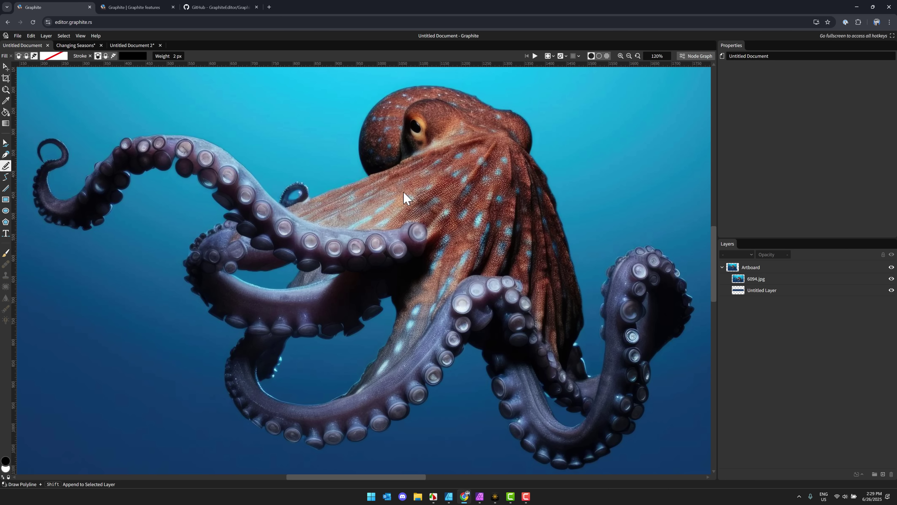